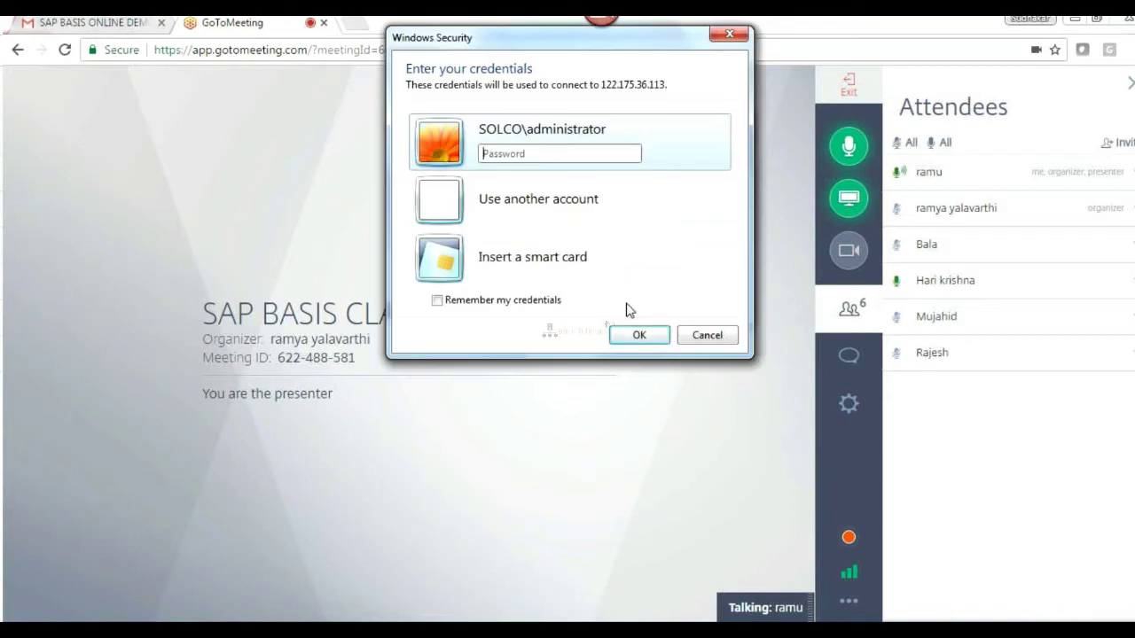
Sign in to the remote computer with the administrator account's password and connect despite the certificate errors
click(490, 153)
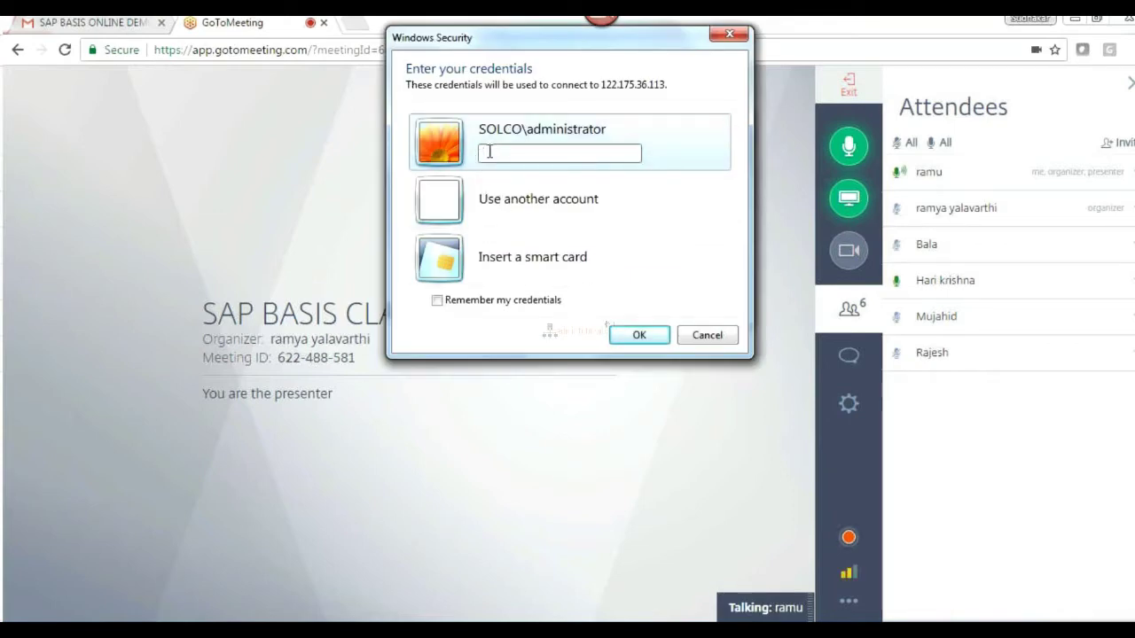
text(*********)
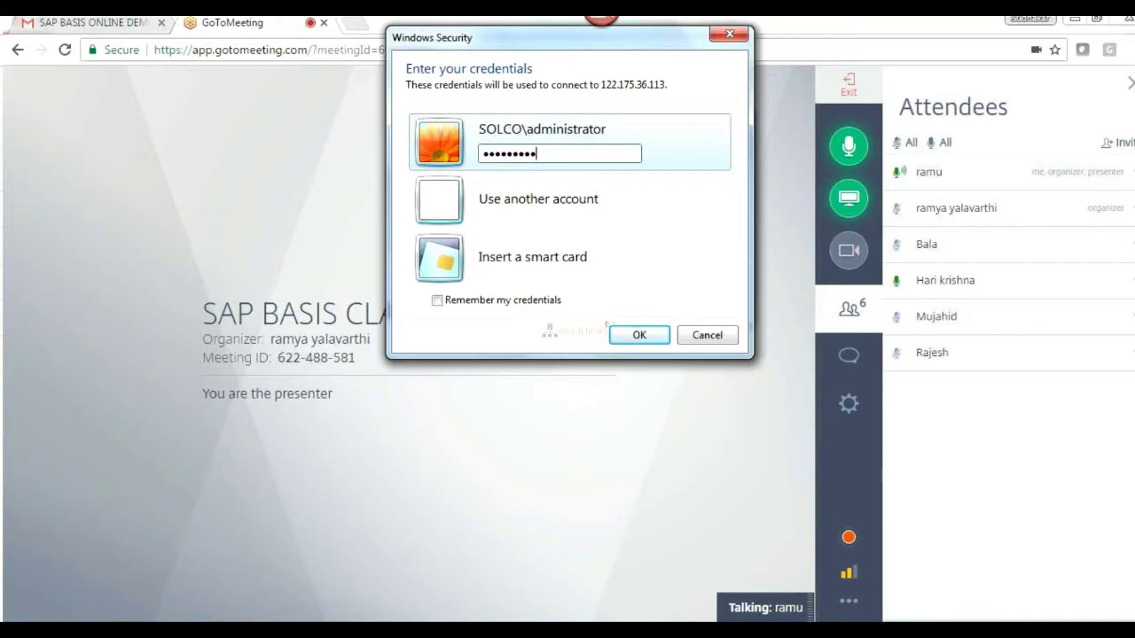
key(Return)
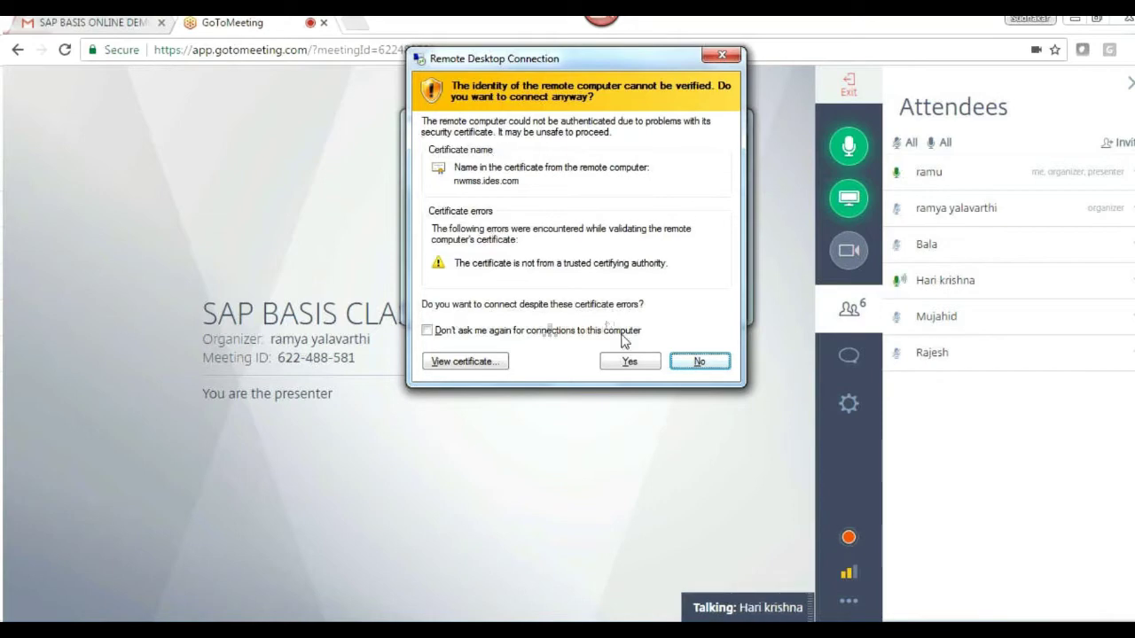
click(626, 360)
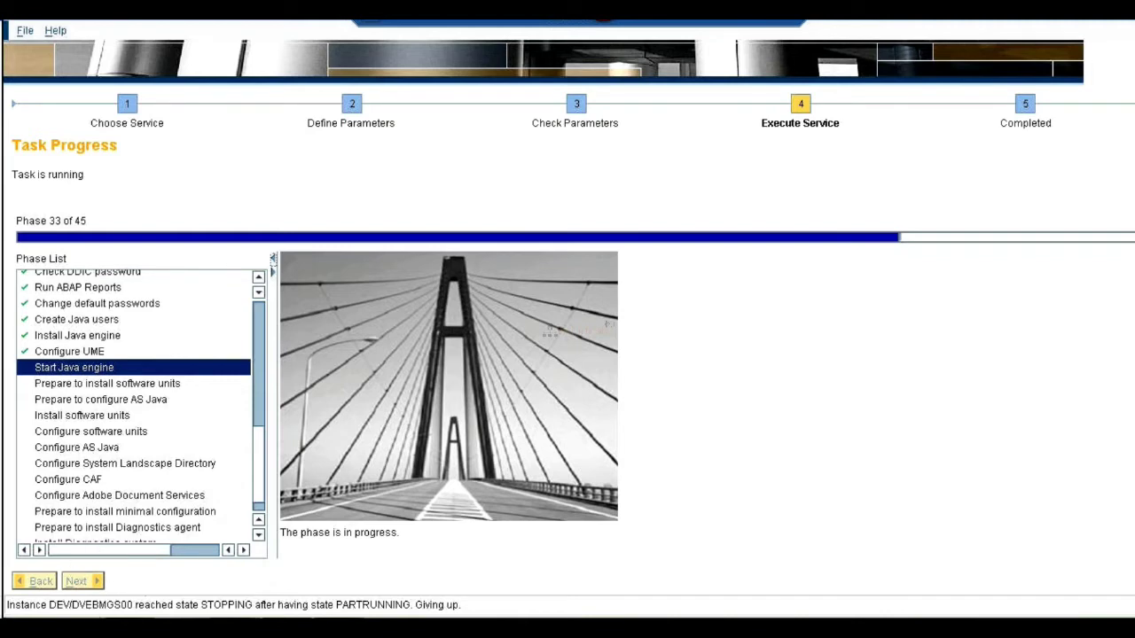
Switch to the GoToMeeting window in Chrome and open the meeting chat to check the new message
mouse_move(286, 629)
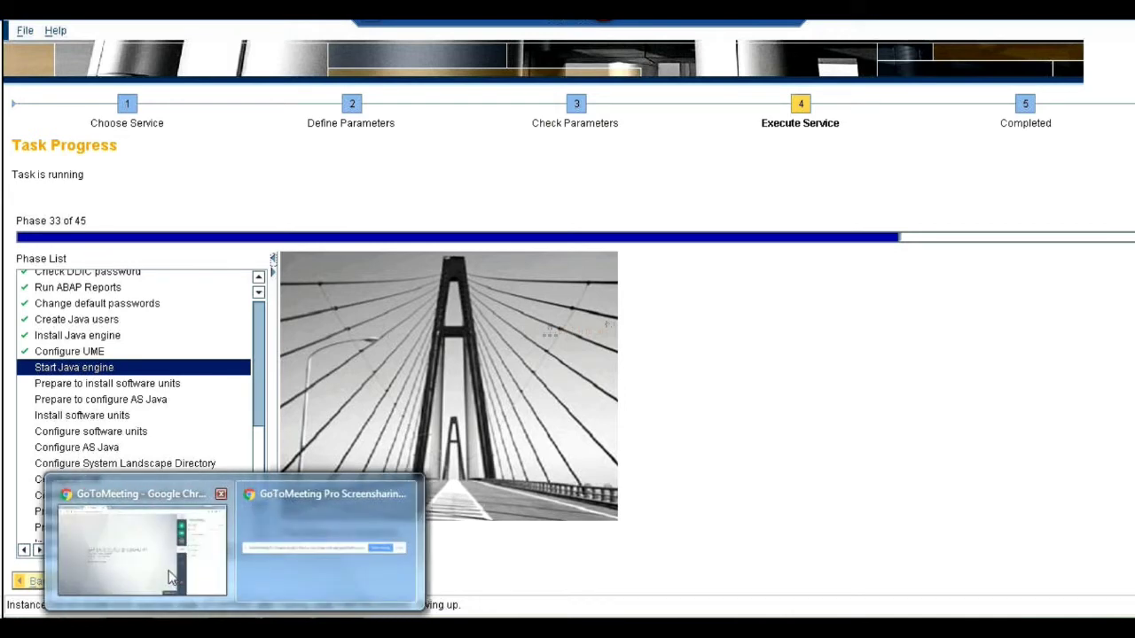
click(172, 577)
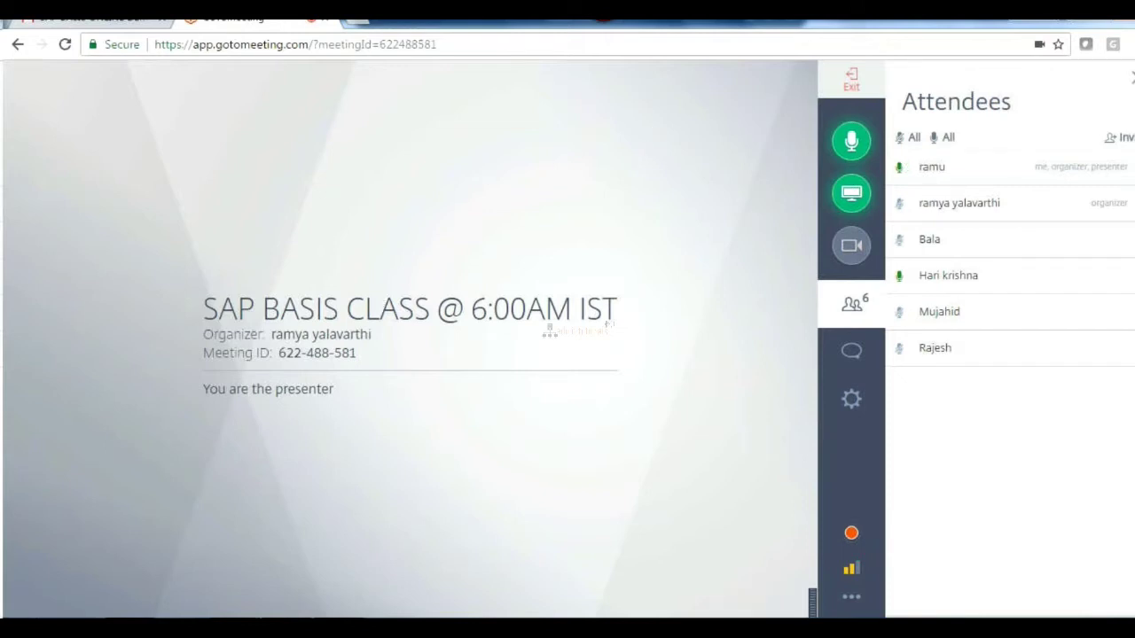
key(alt+Tab)
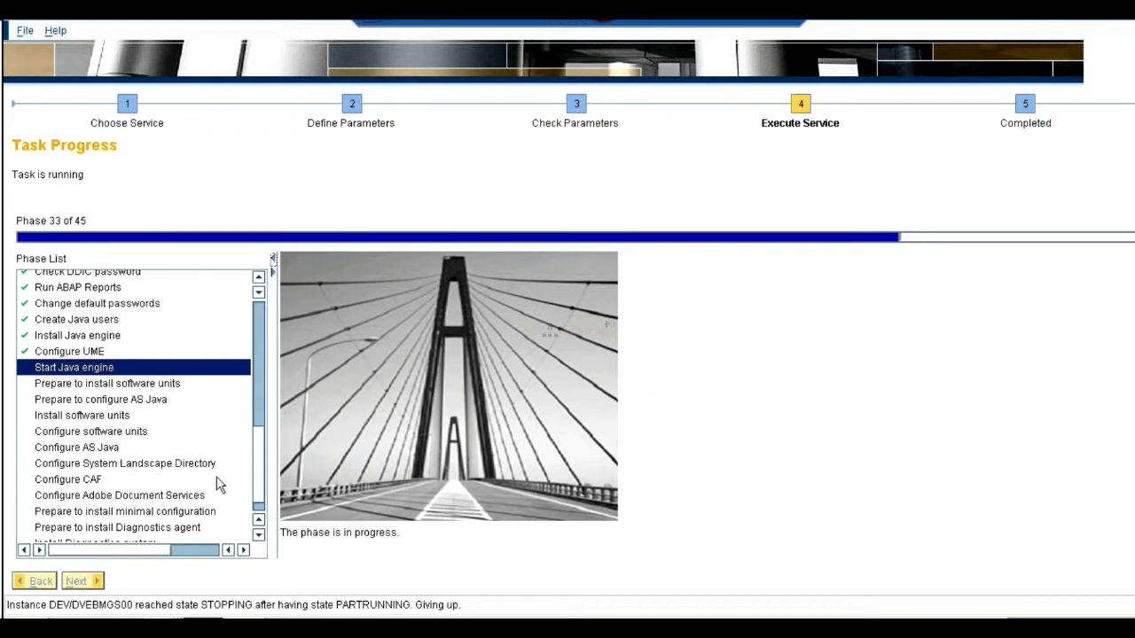
click(745, 25)
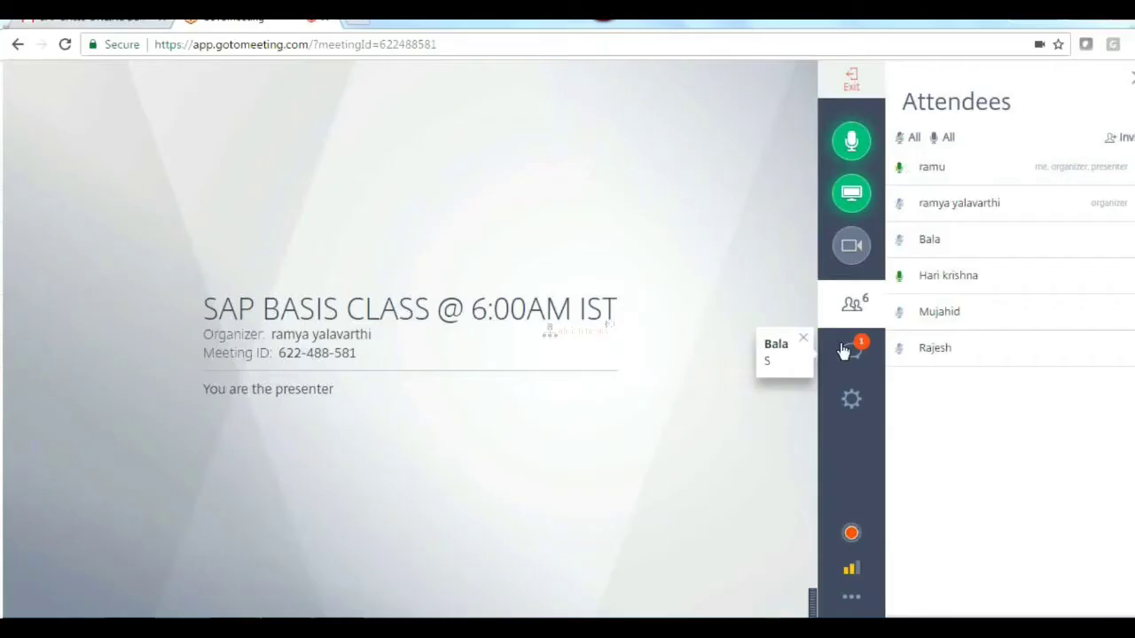
click(849, 353)
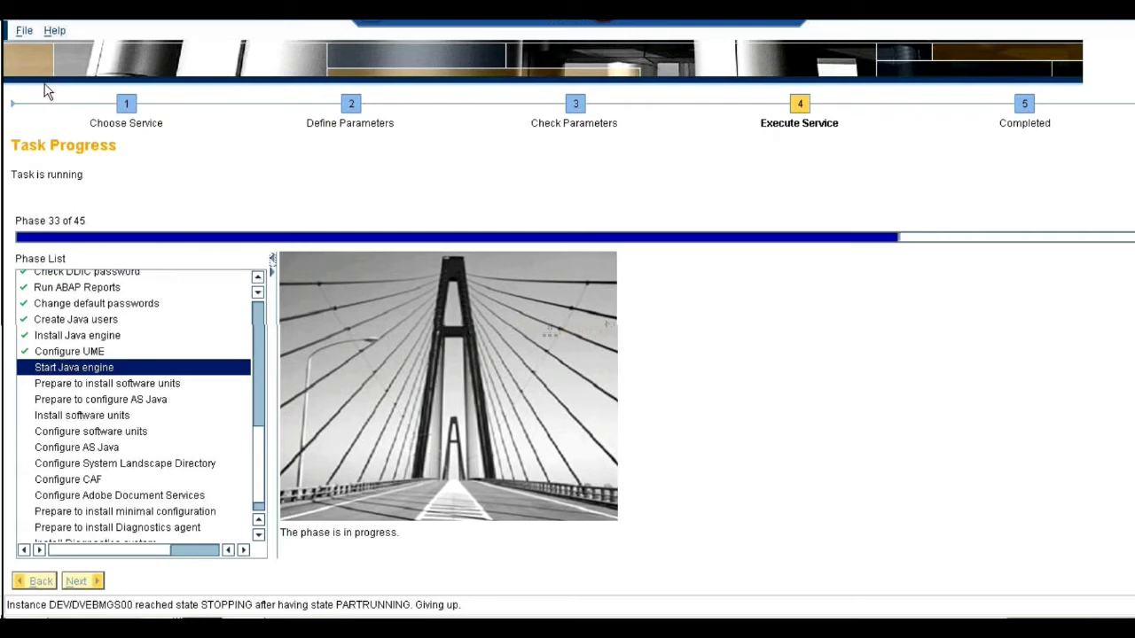
Try to exit the SAPinst installer, and close the sapmmc console without saving its settings
click(24, 32)
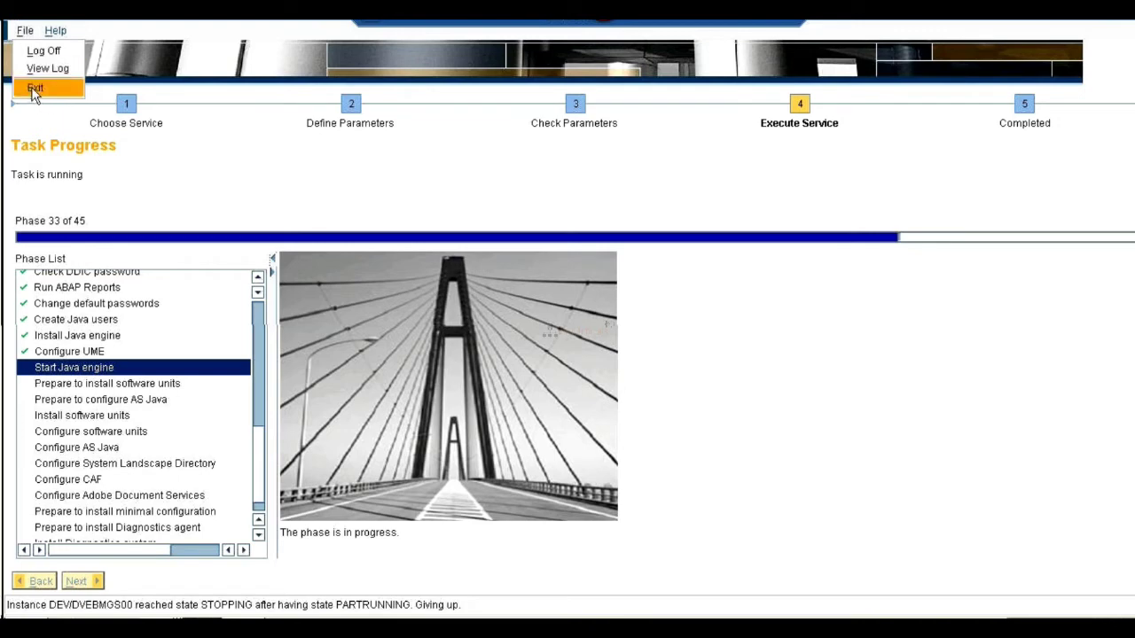
click(33, 90)
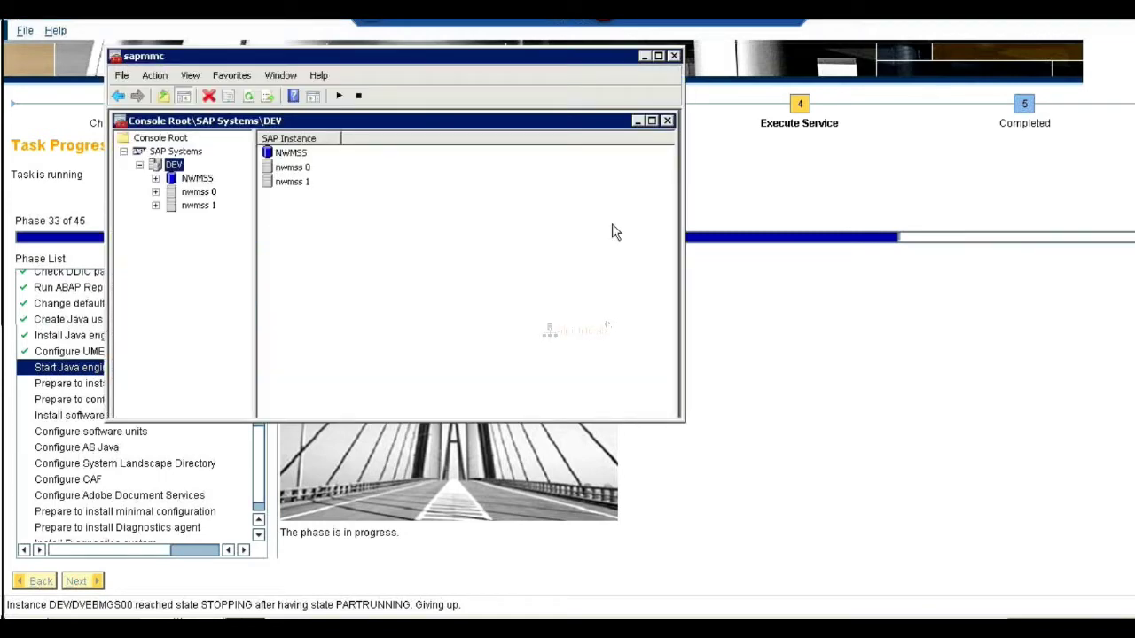
click(674, 57)
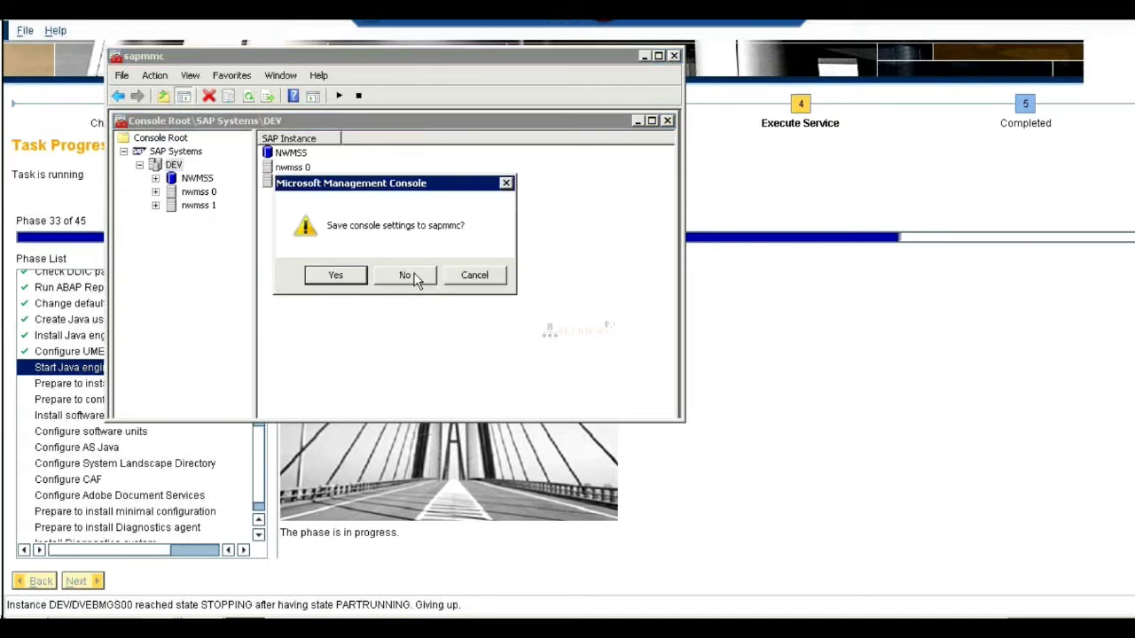
click(410, 275)
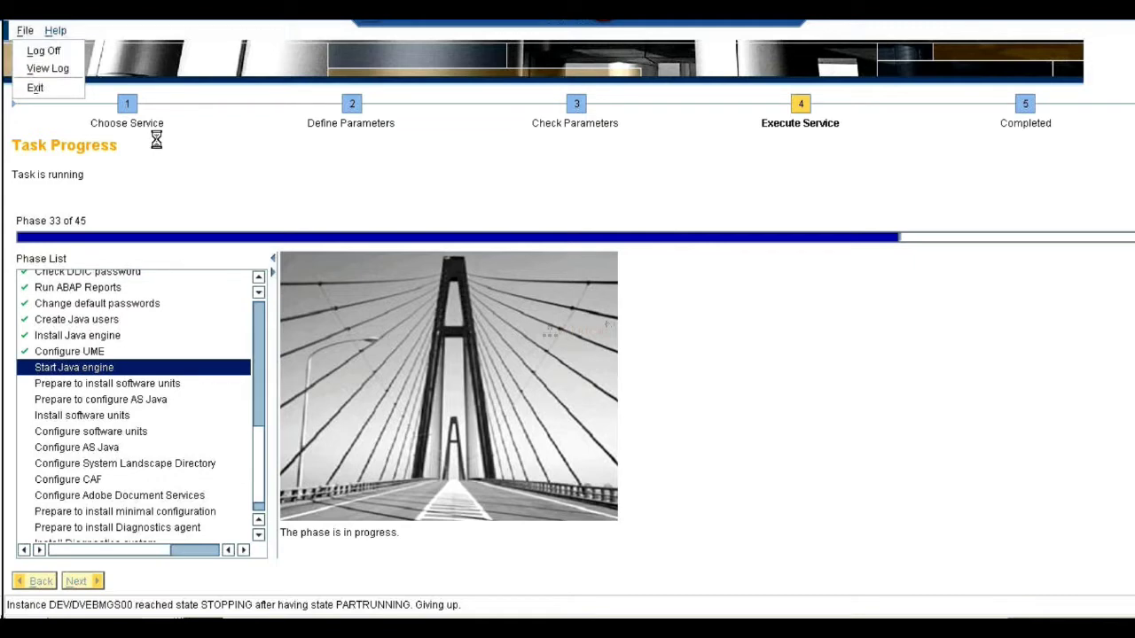
Try again to exit the SAPinst installer, also by closing its javaw window
click(40, 88)
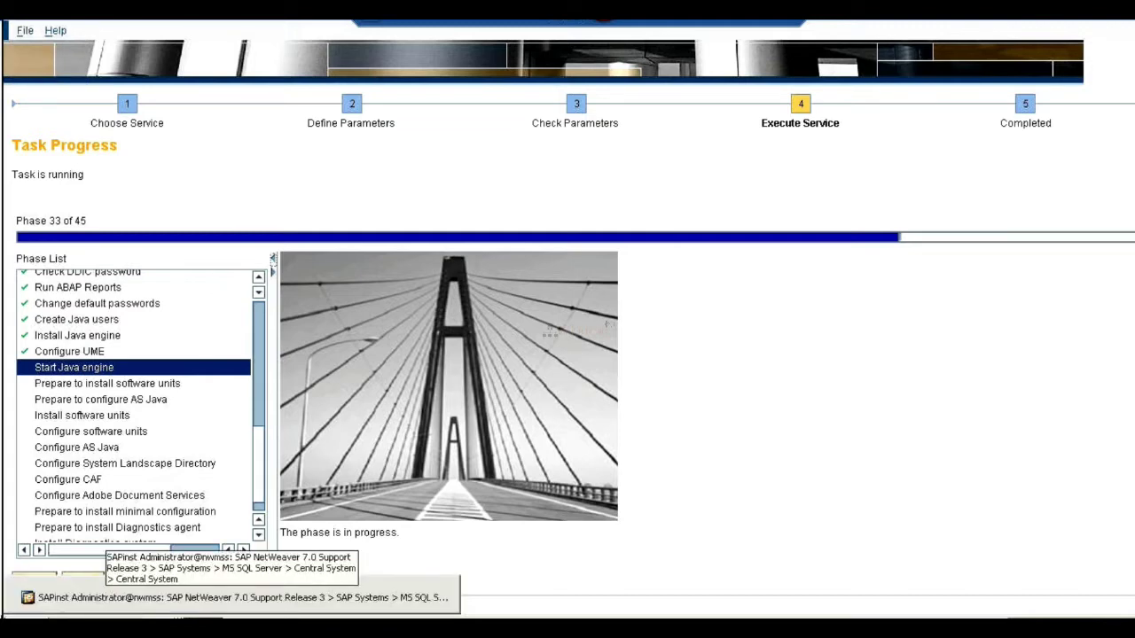
right_click(178, 625)
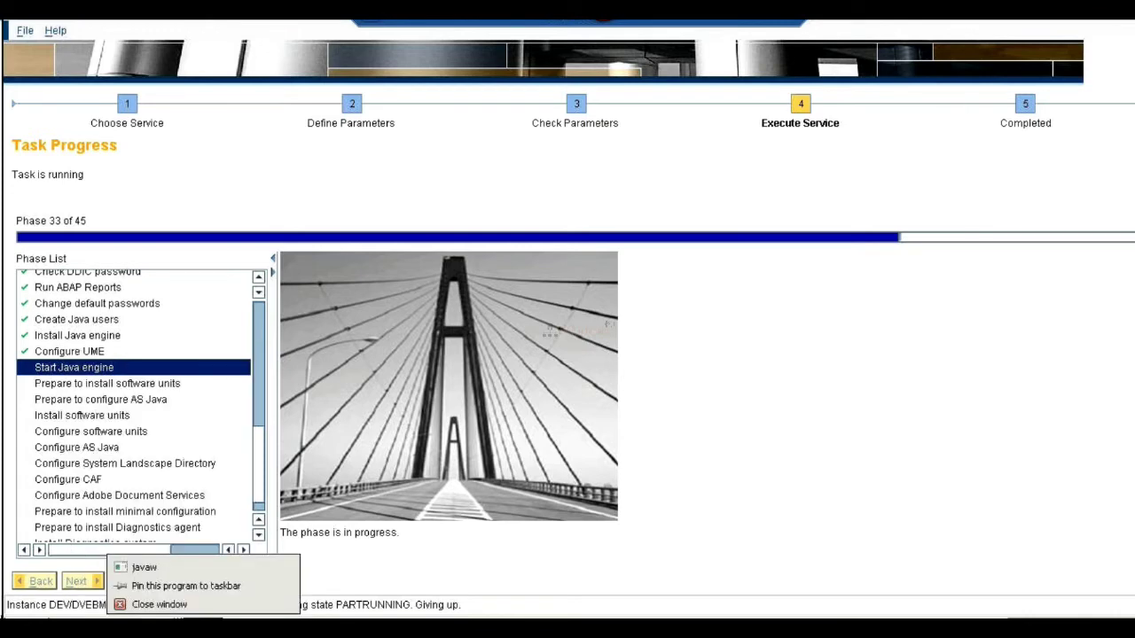
click(175, 604)
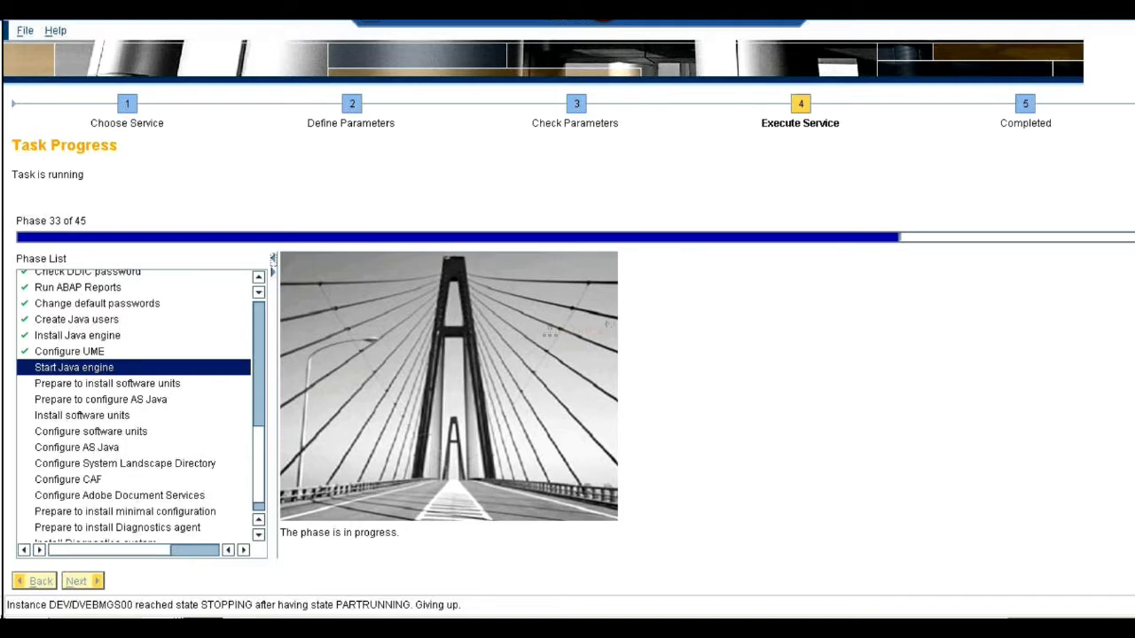
Exit the Program Starter running in the background on the remote computer and confirm the exit
click(1015, 627)
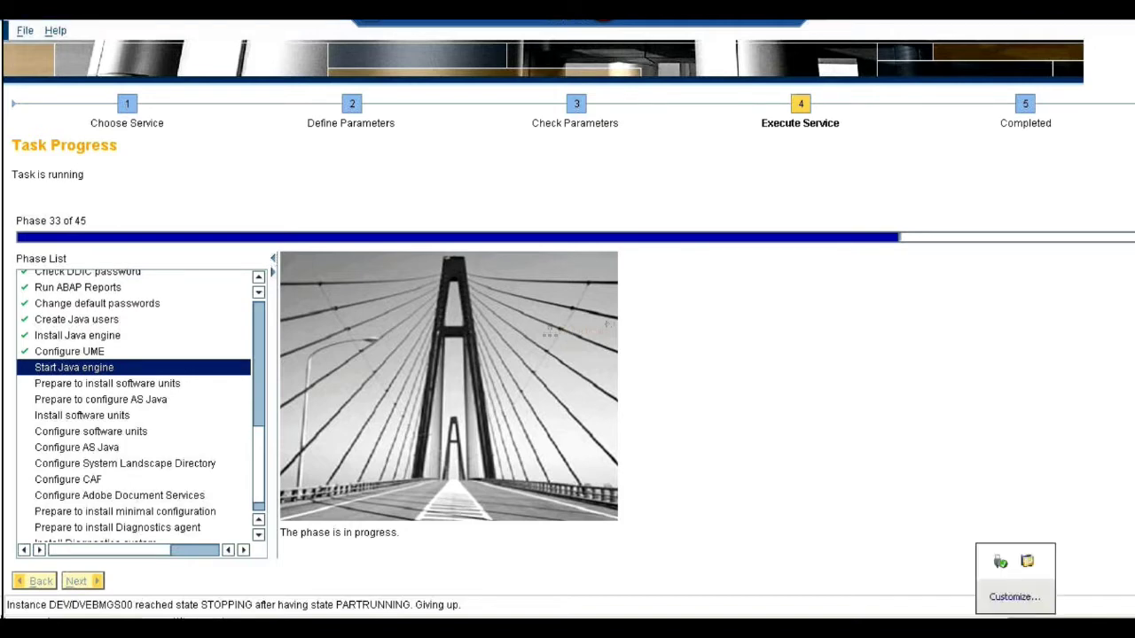
right_click(1027, 563)
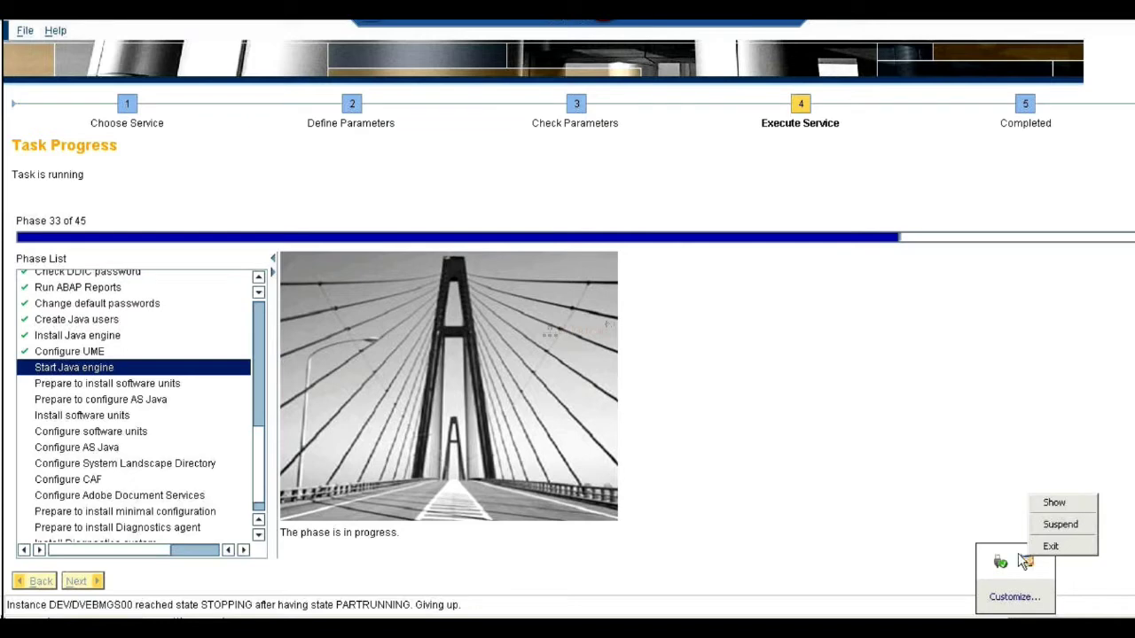
click(1046, 547)
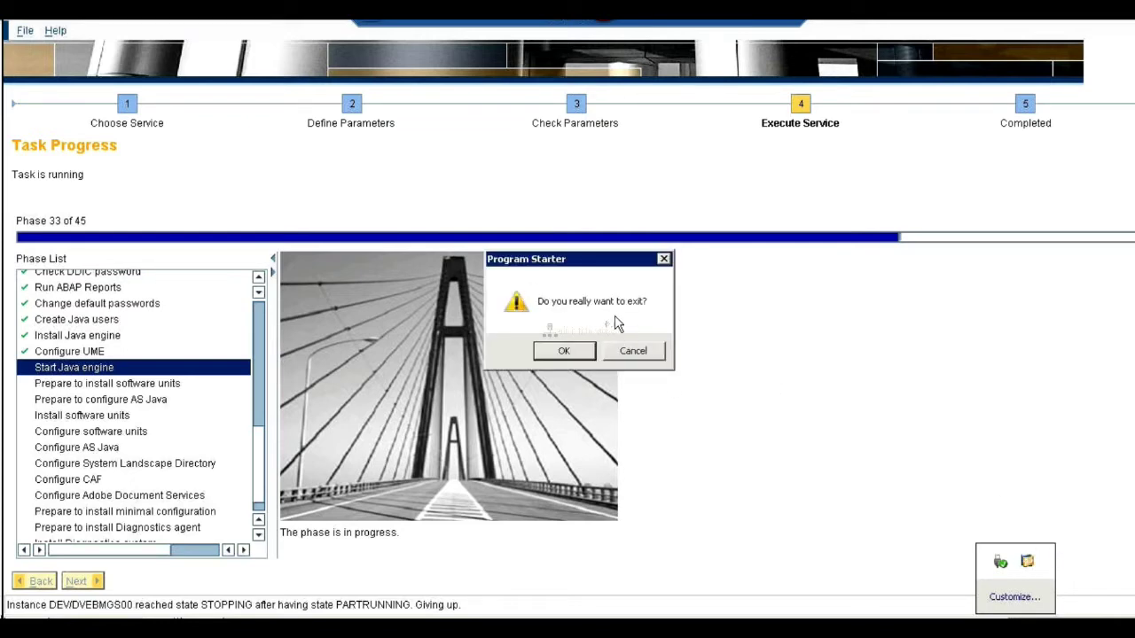
click(563, 351)
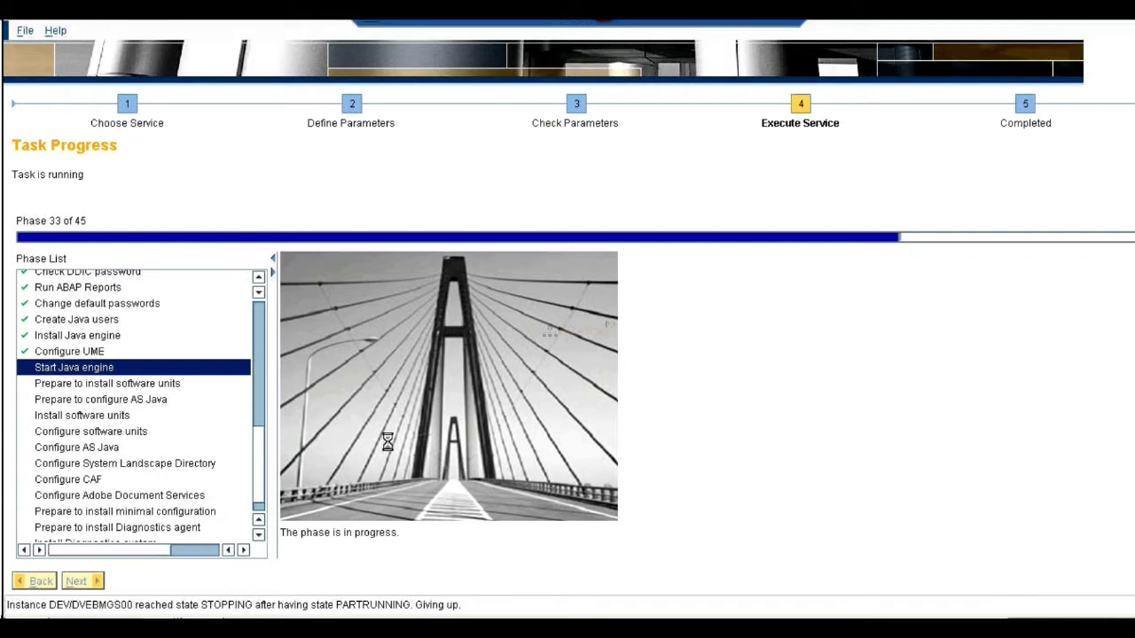
Review the running processes and applications in the local computer's Windows Task Manager, and close it
right_click(404, 622)
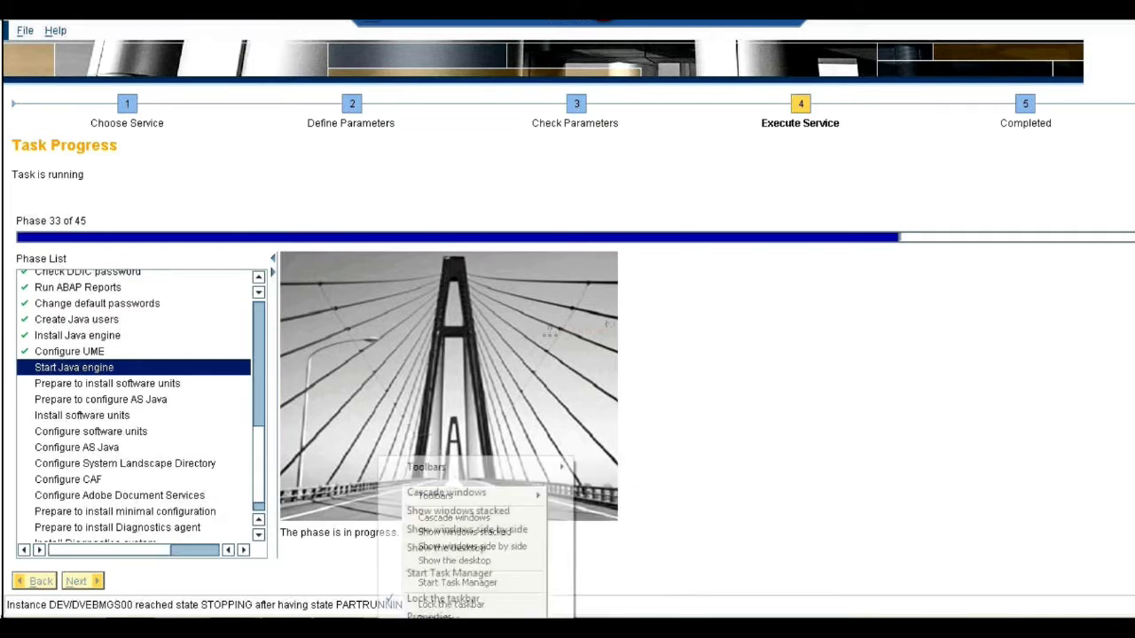
click(451, 574)
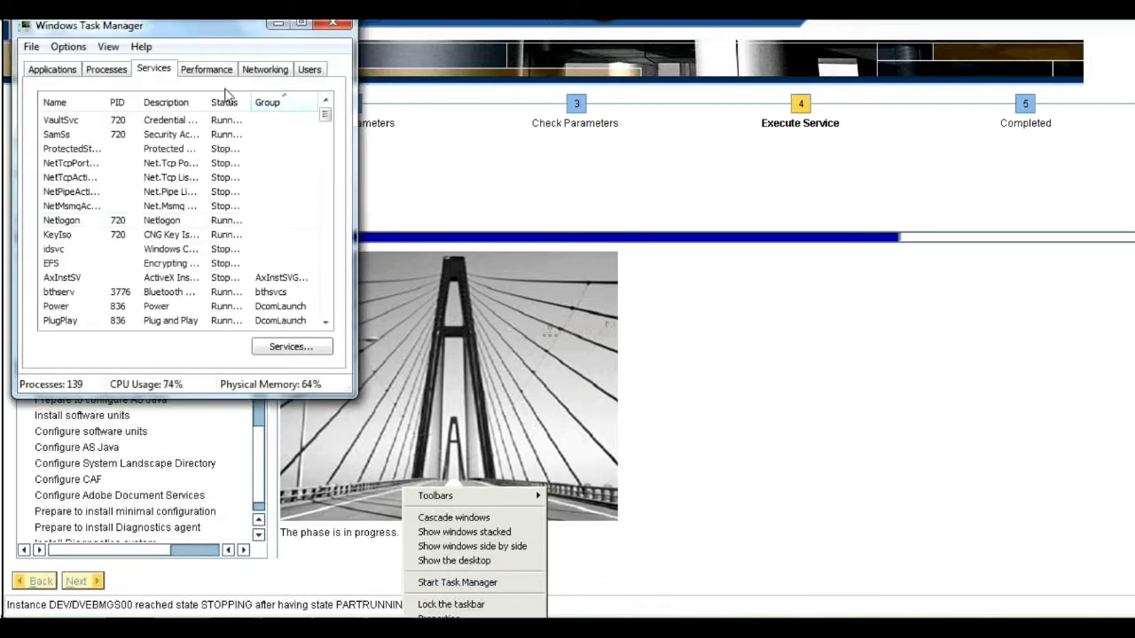
drag(189, 29, 669, 71)
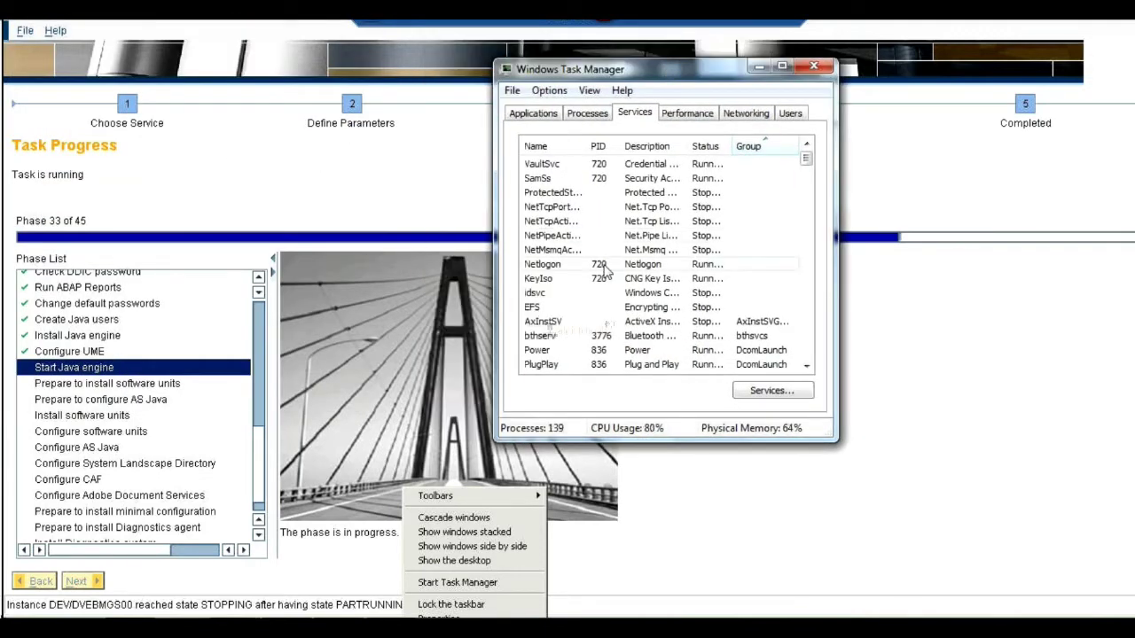
click(587, 114)
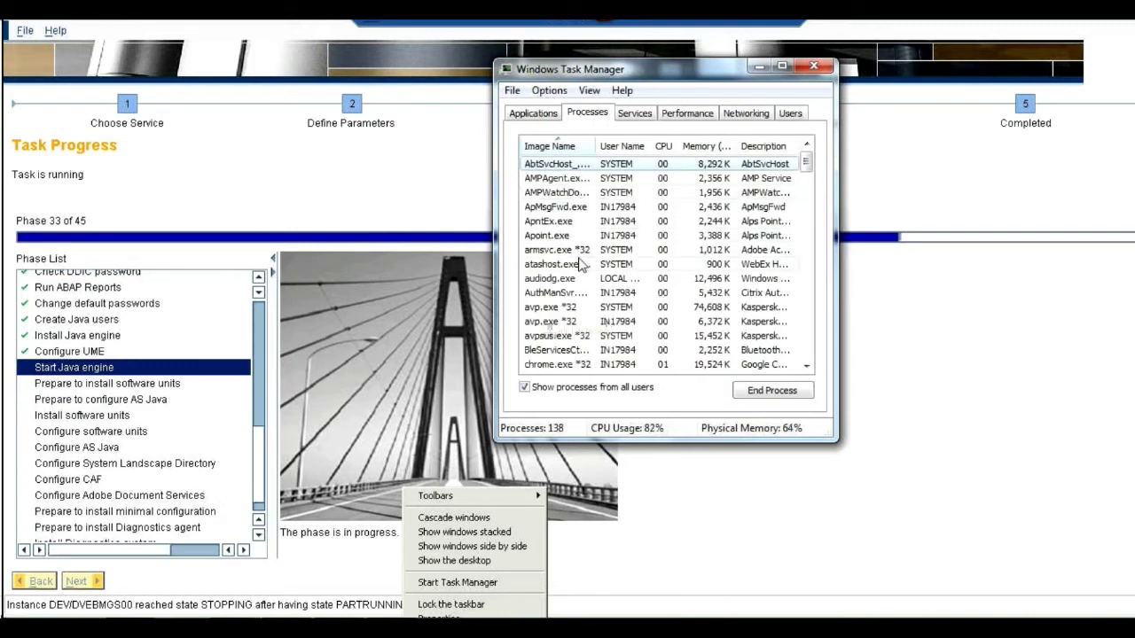
click(532, 115)
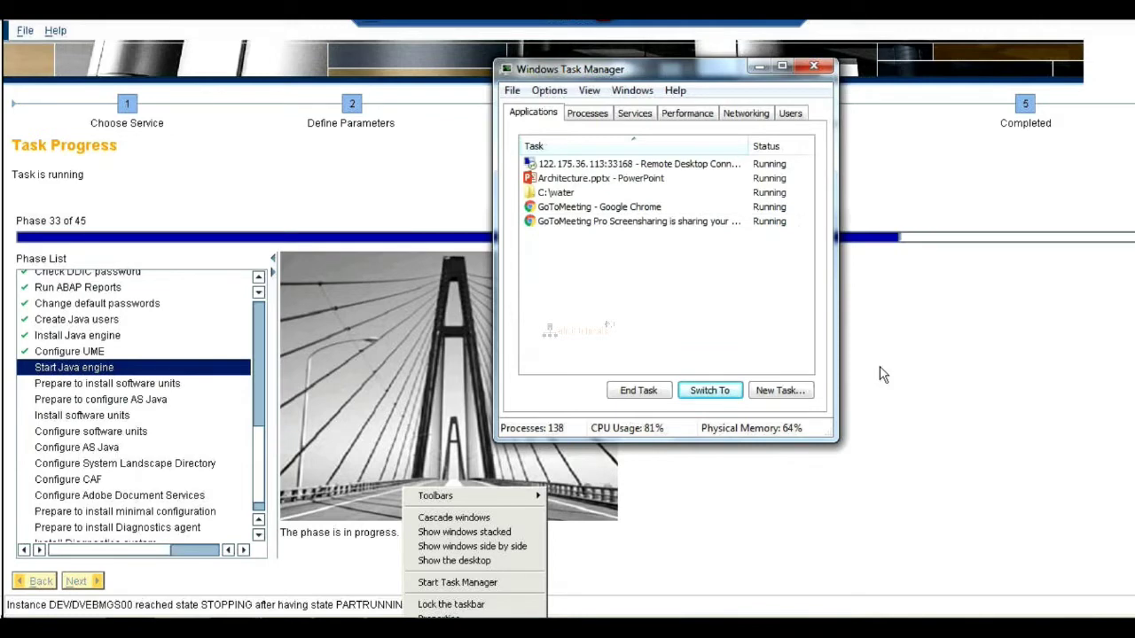
click(815, 67)
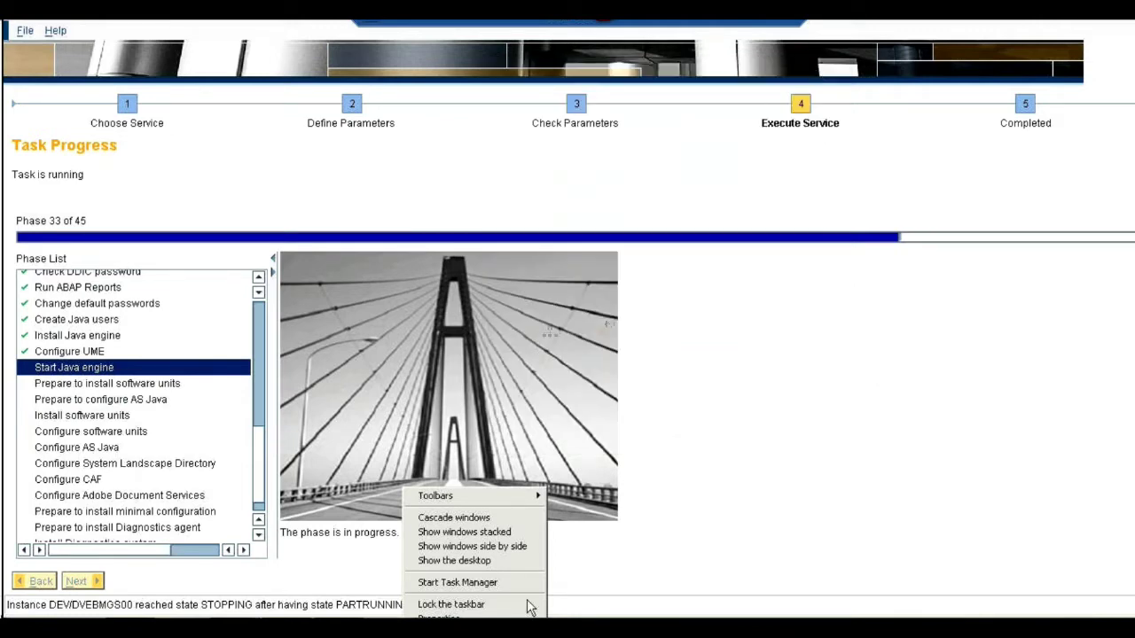
Request the end of the SAPinst task in the remote computer's Windows Task Manager
click(458, 583)
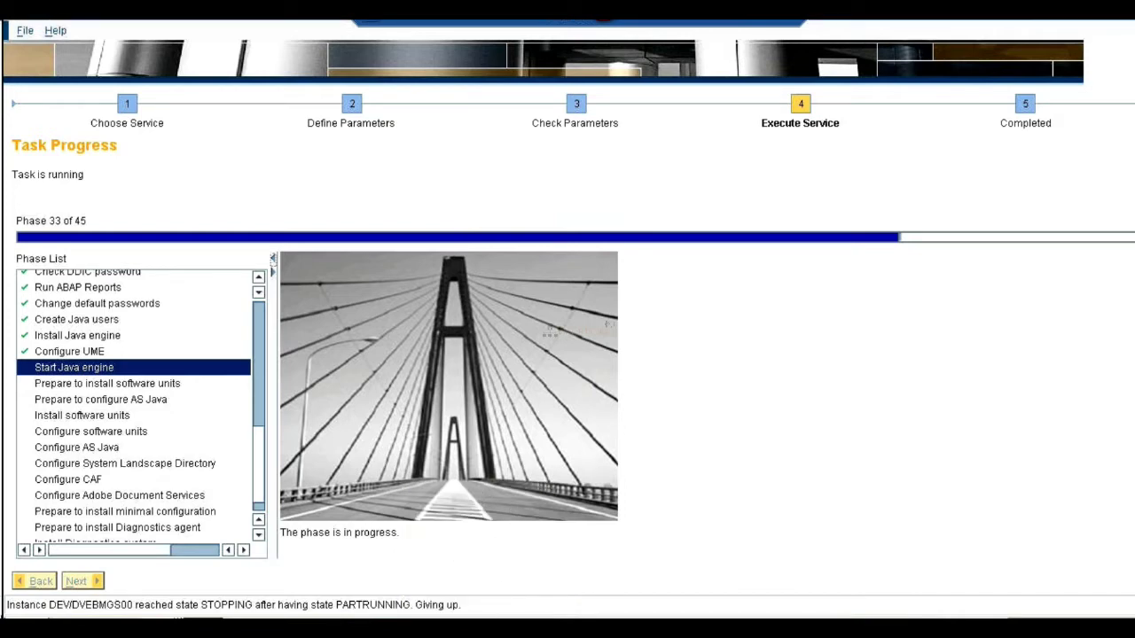
right_click(490, 626)
click(524, 585)
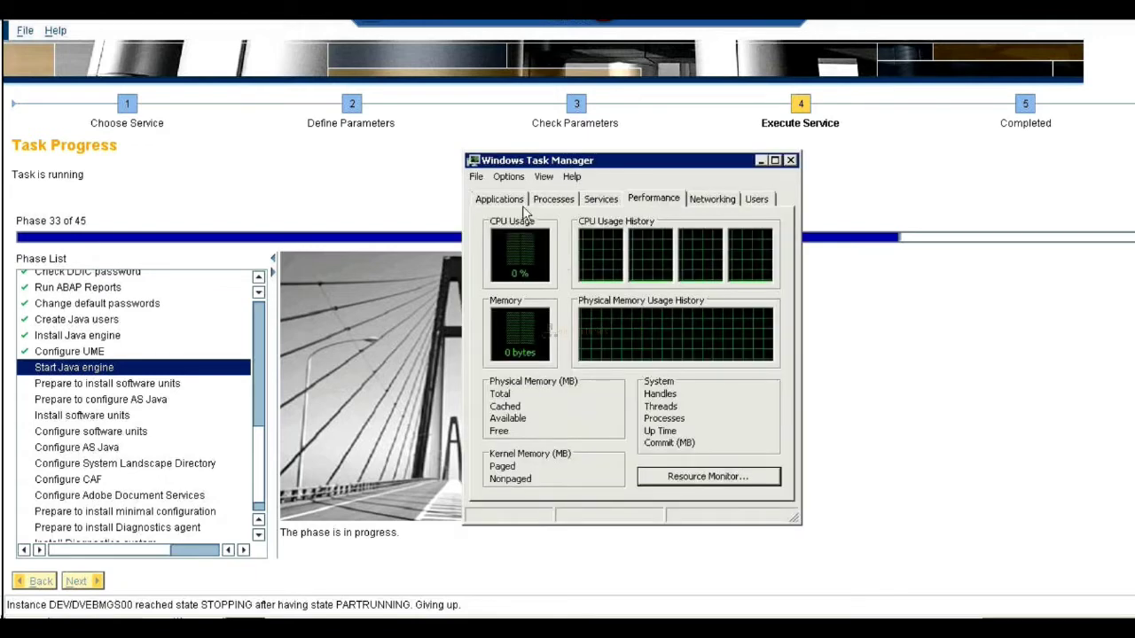
click(501, 200)
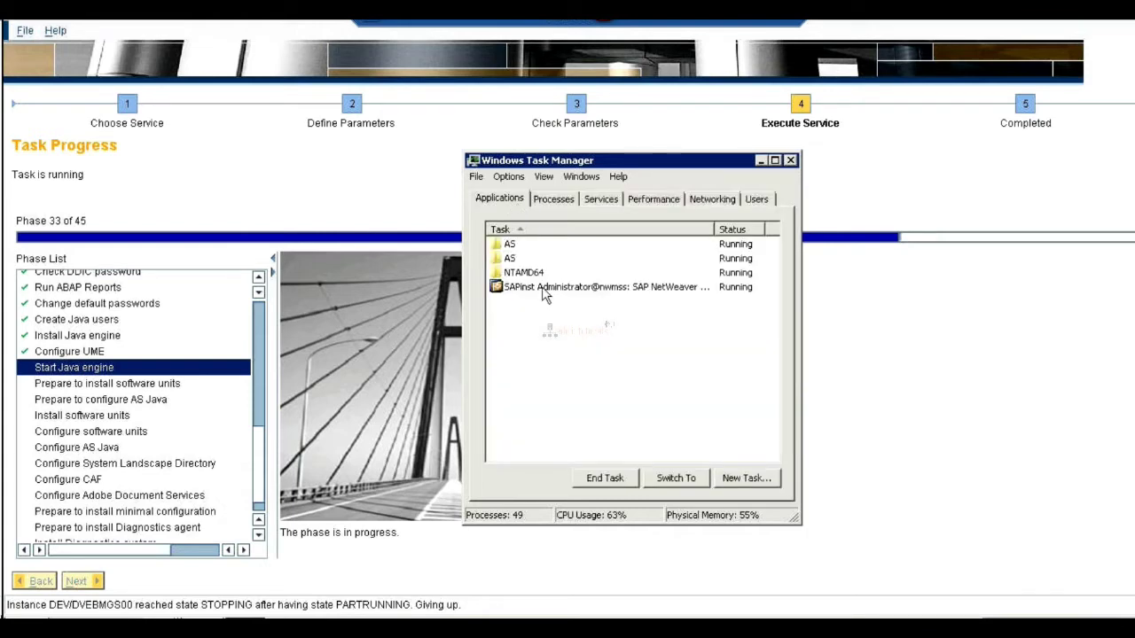
click(531, 290)
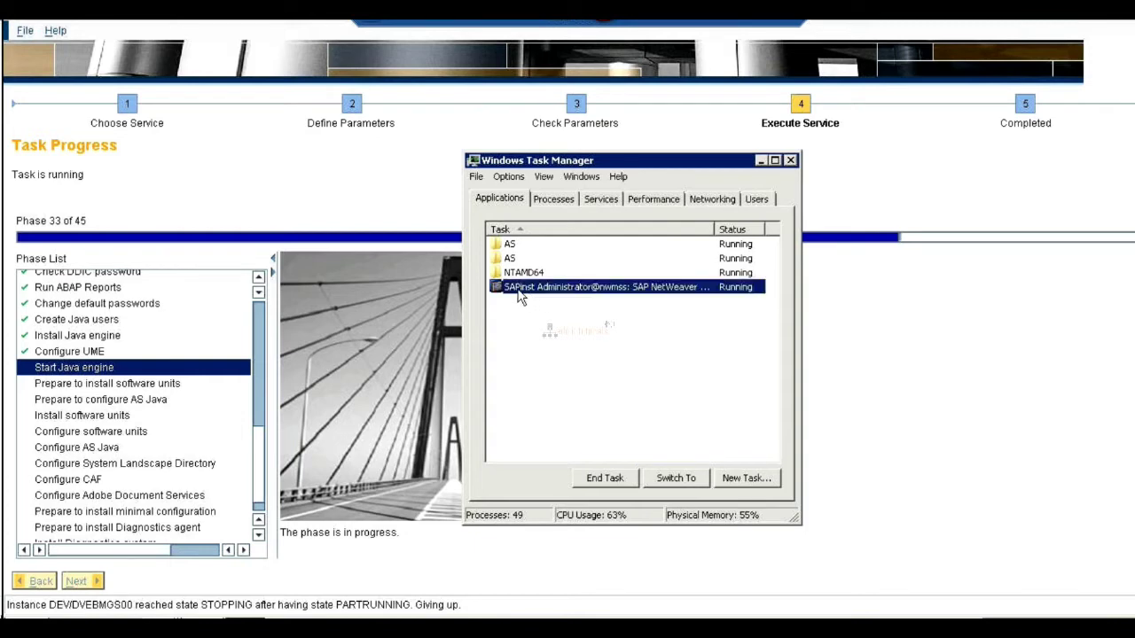
click(621, 479)
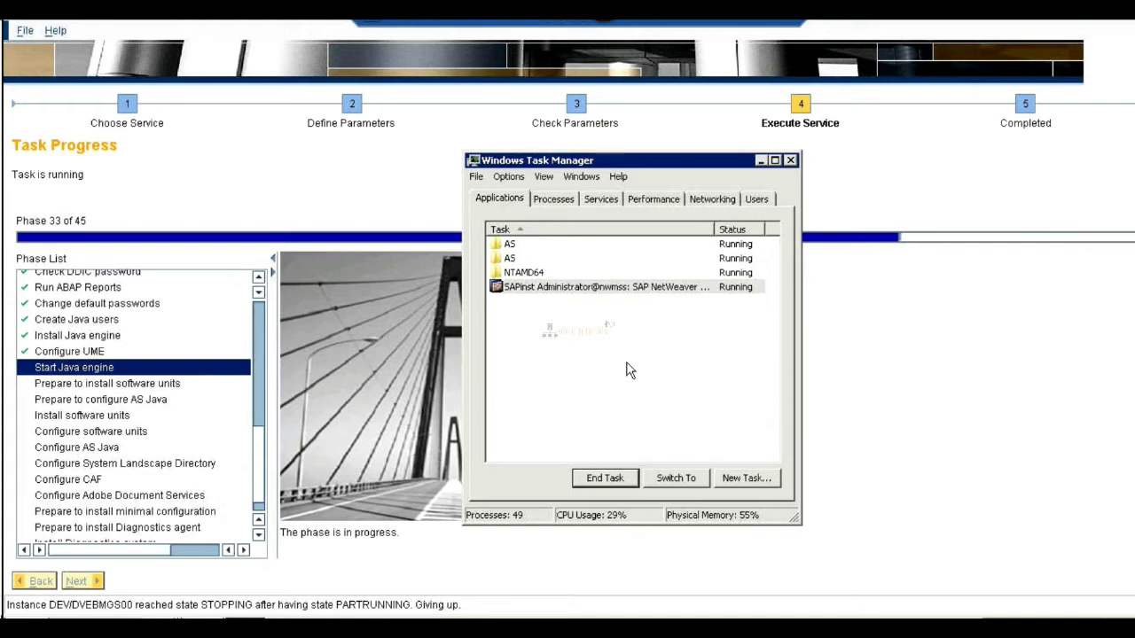
Force the unresponsive SAPinst program to end immediately on the remote computer
drag(618, 166, 647, 138)
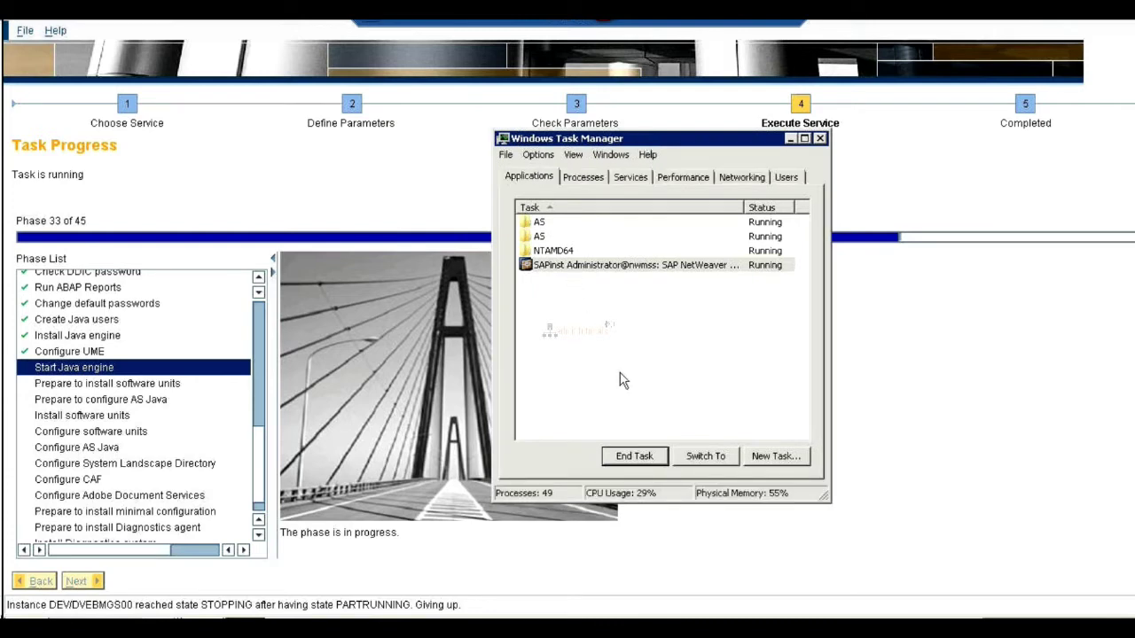
key(alt+F4)
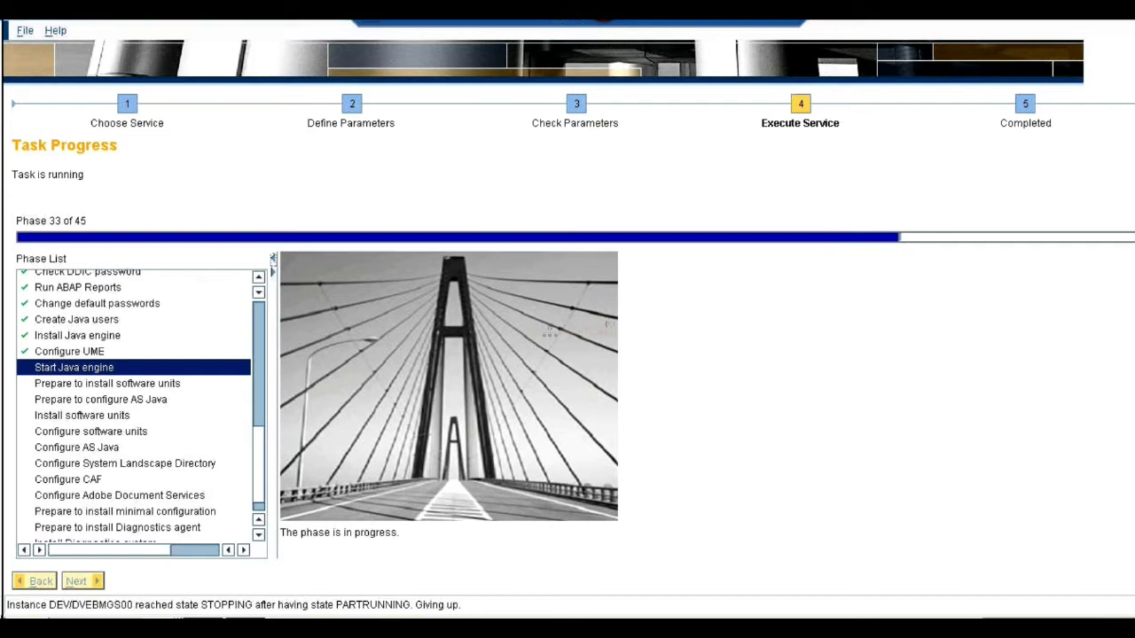
key(ctrl+shift+Escape)
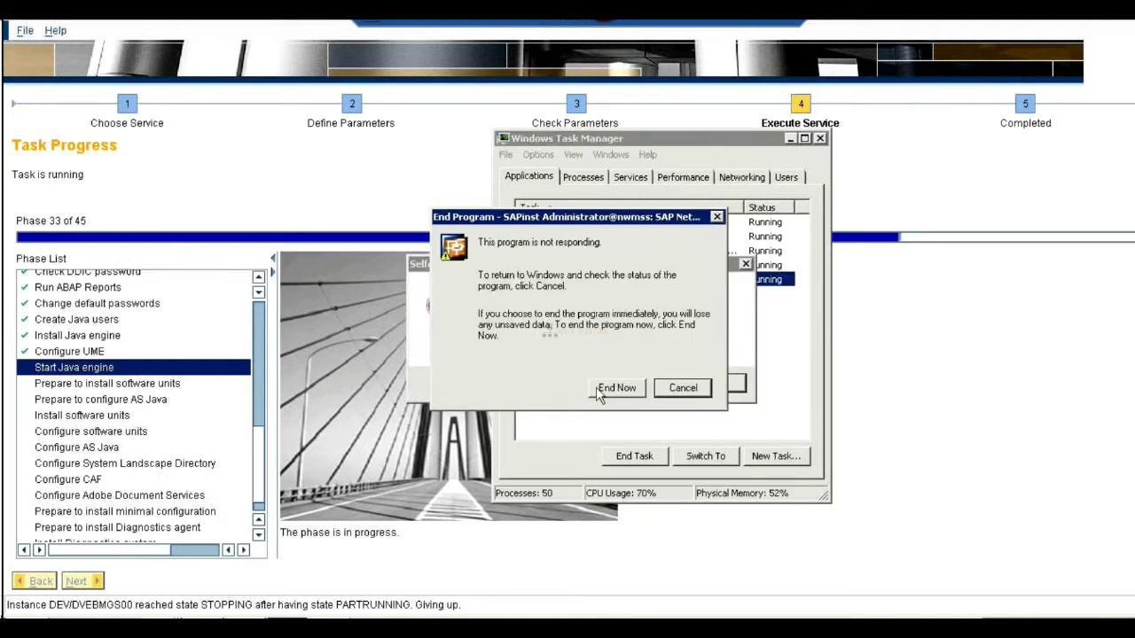
click(598, 387)
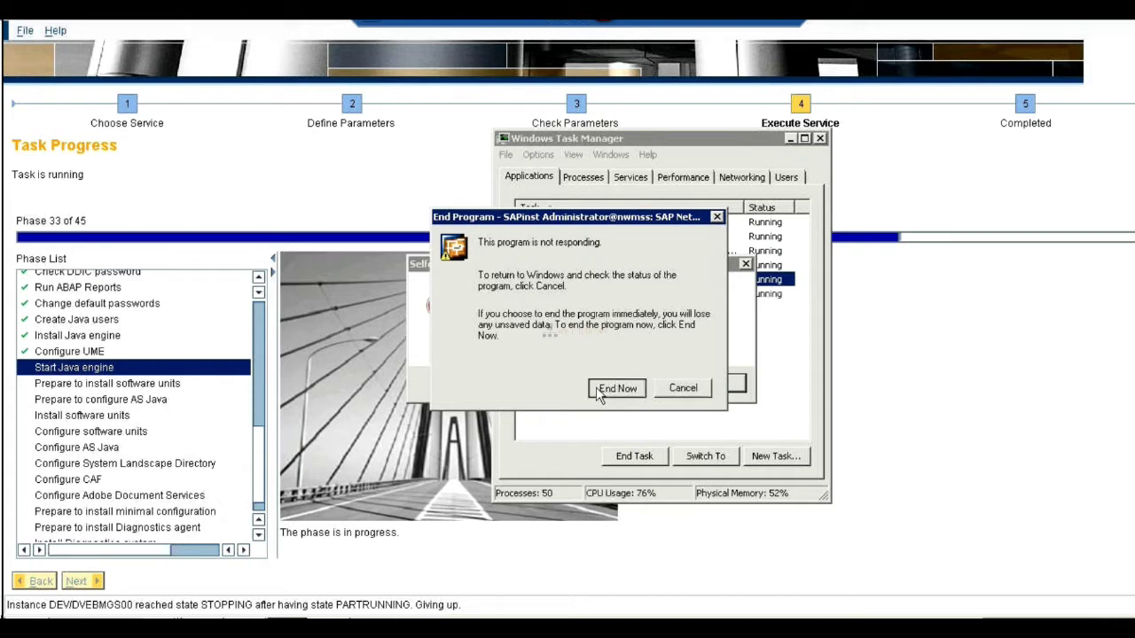
Dismiss the Selfextractor error messages and request the end of the SAPinst task again on the remote computer
click(709, 385)
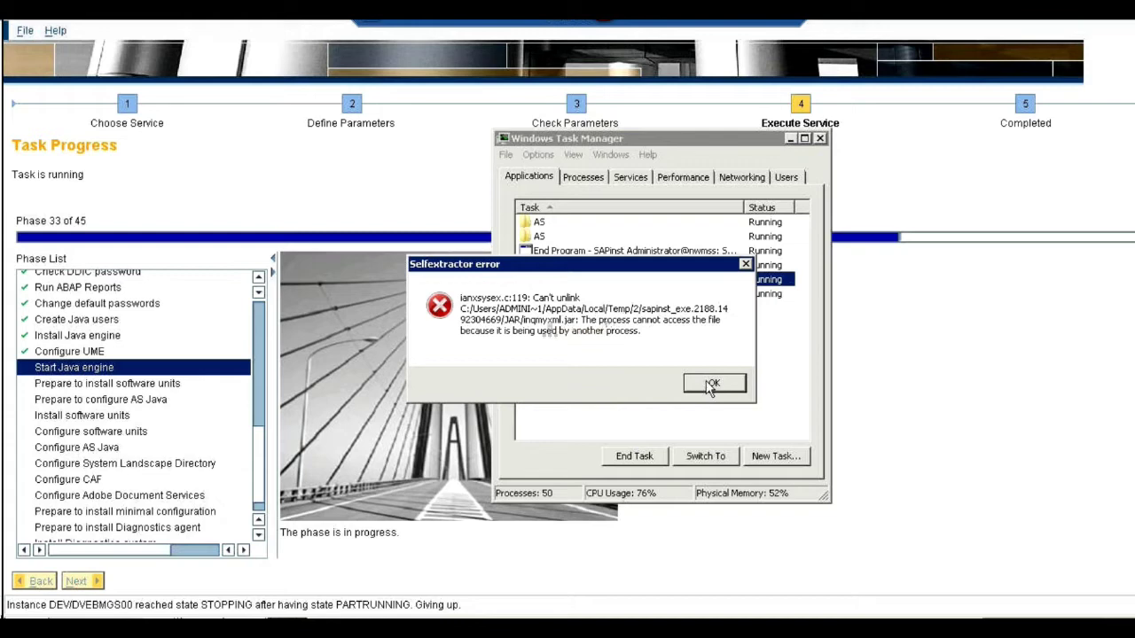
click(709, 386)
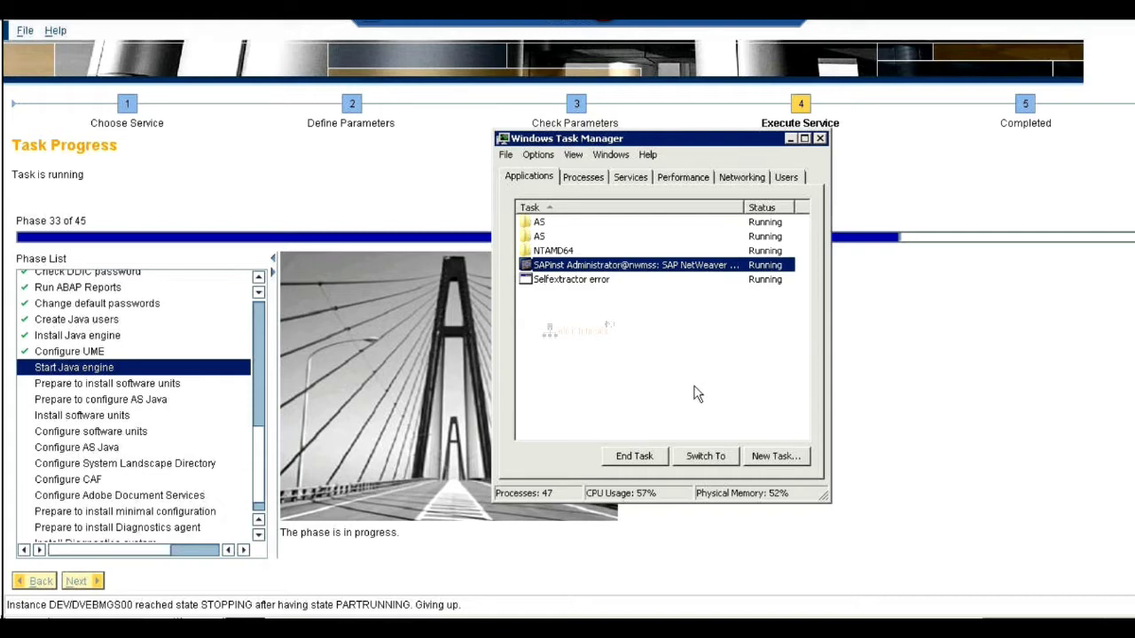
click(571, 279)
click(568, 267)
click(618, 461)
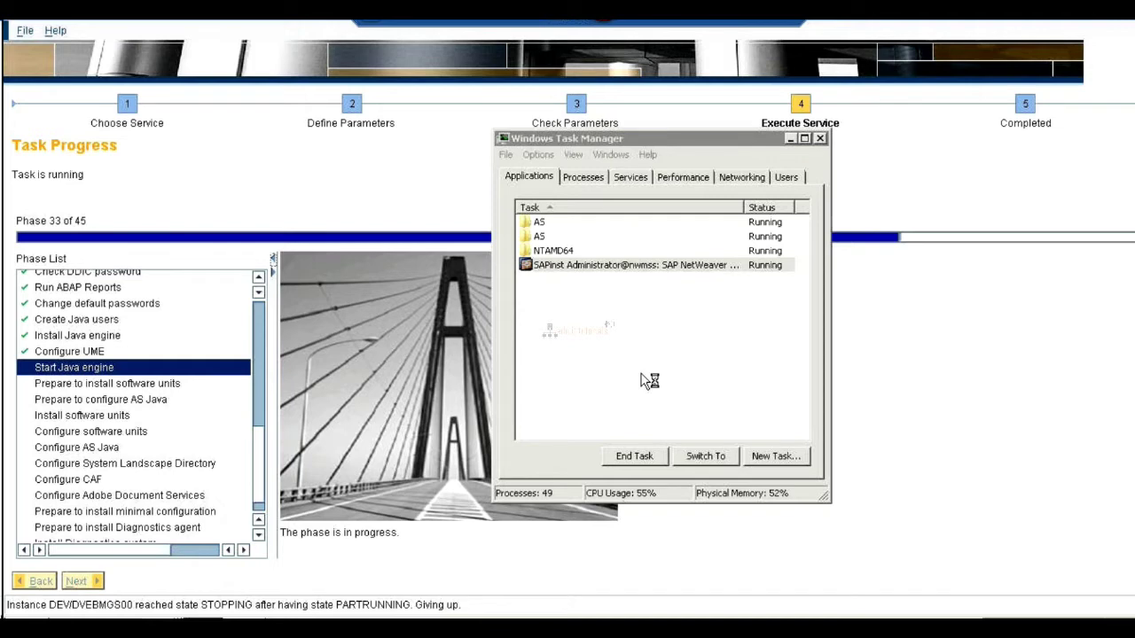
Force the unresponsive SAPinst program to end and close the hung javaw.exe program from its error dialog
click(576, 270)
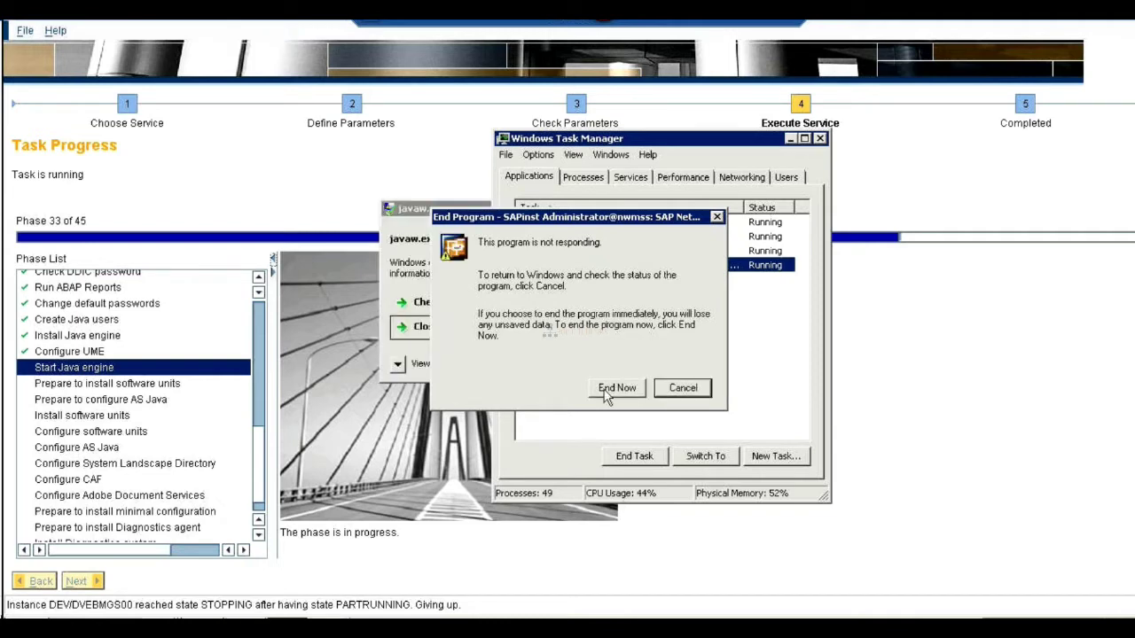
click(606, 388)
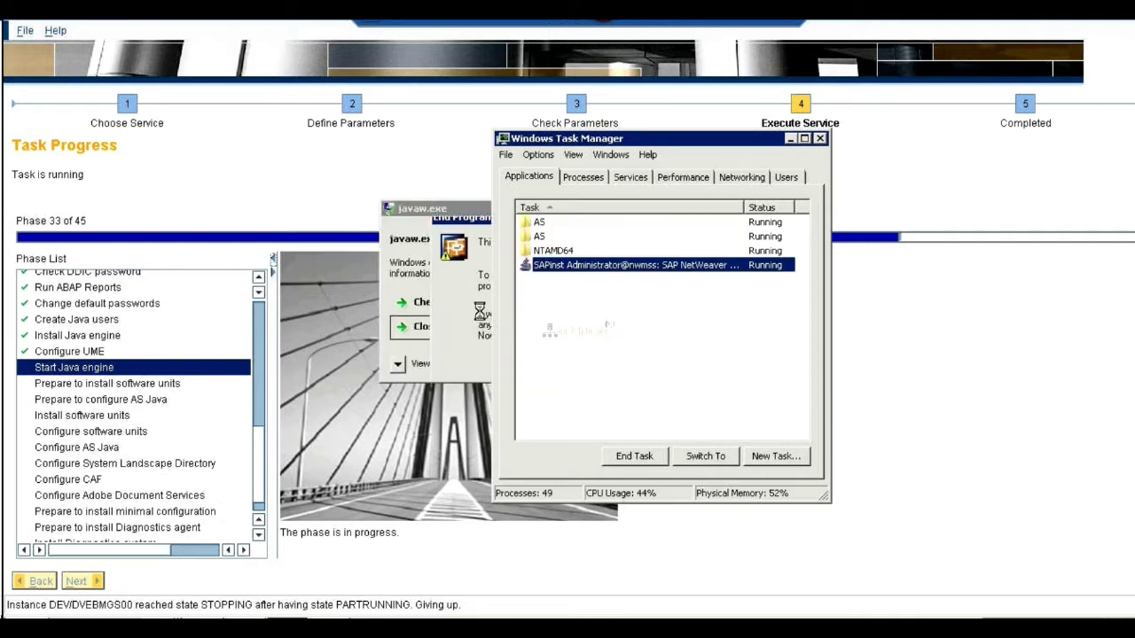
click(406, 210)
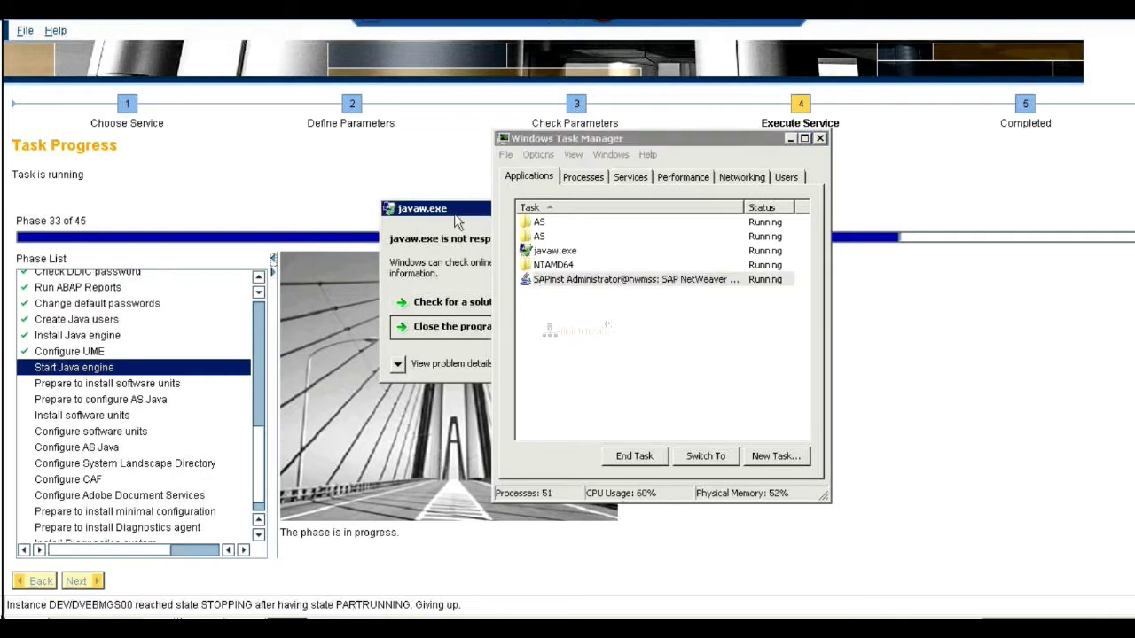
drag(459, 221, 265, 244)
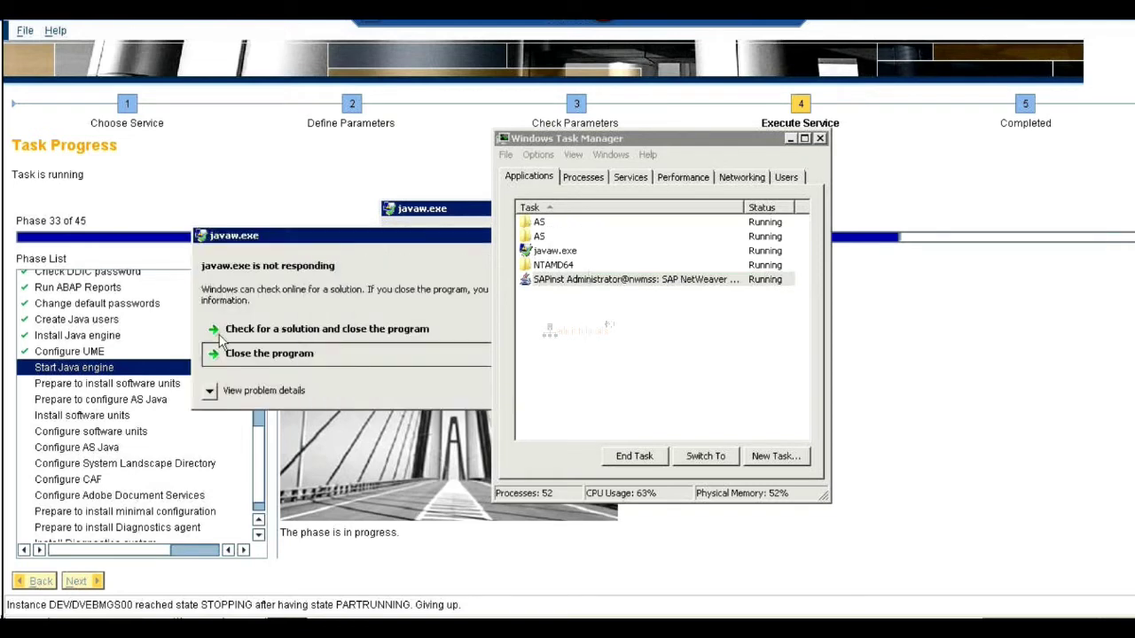
click(257, 359)
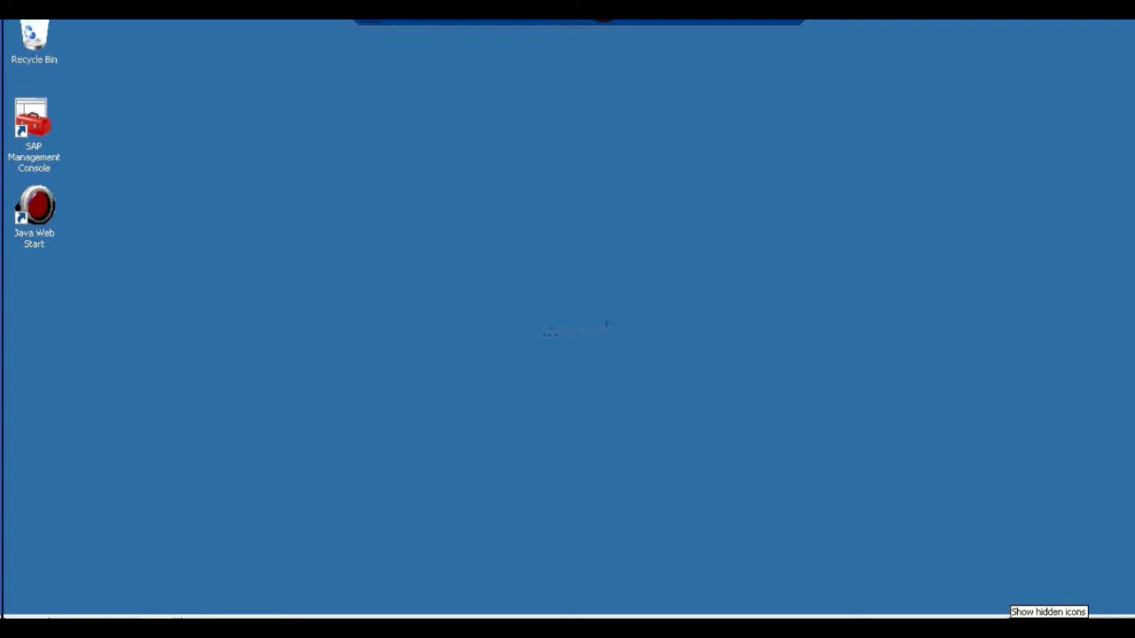
Check the hidden notification icons and the applications running in the local computer's Task Manager, and close it
right_click(229, 127)
click(1015, 627)
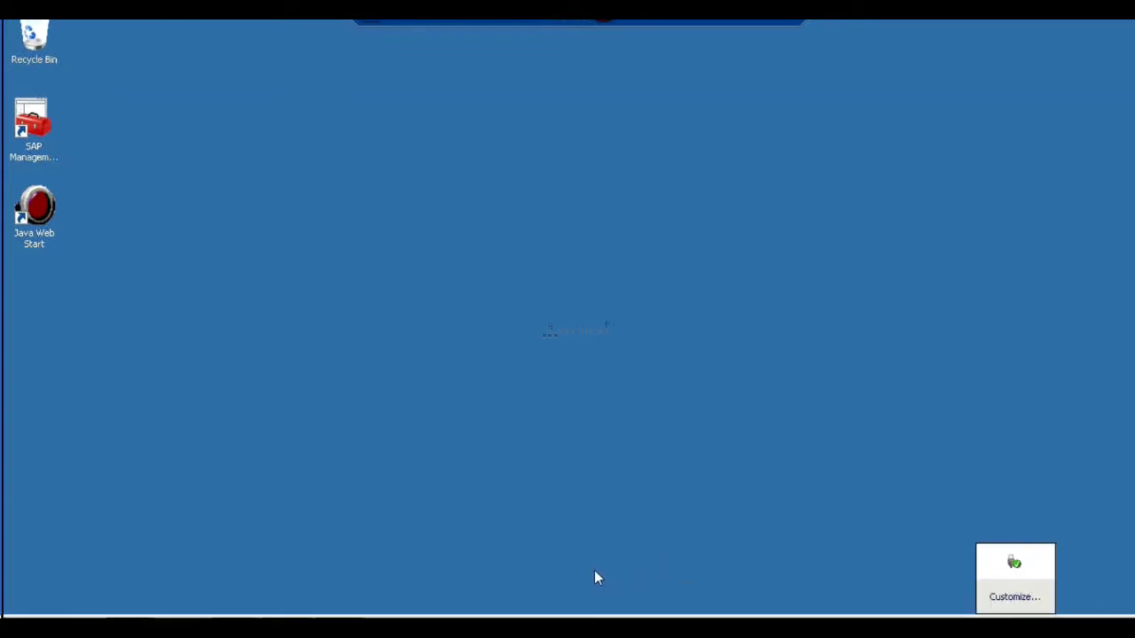
click(1062, 615)
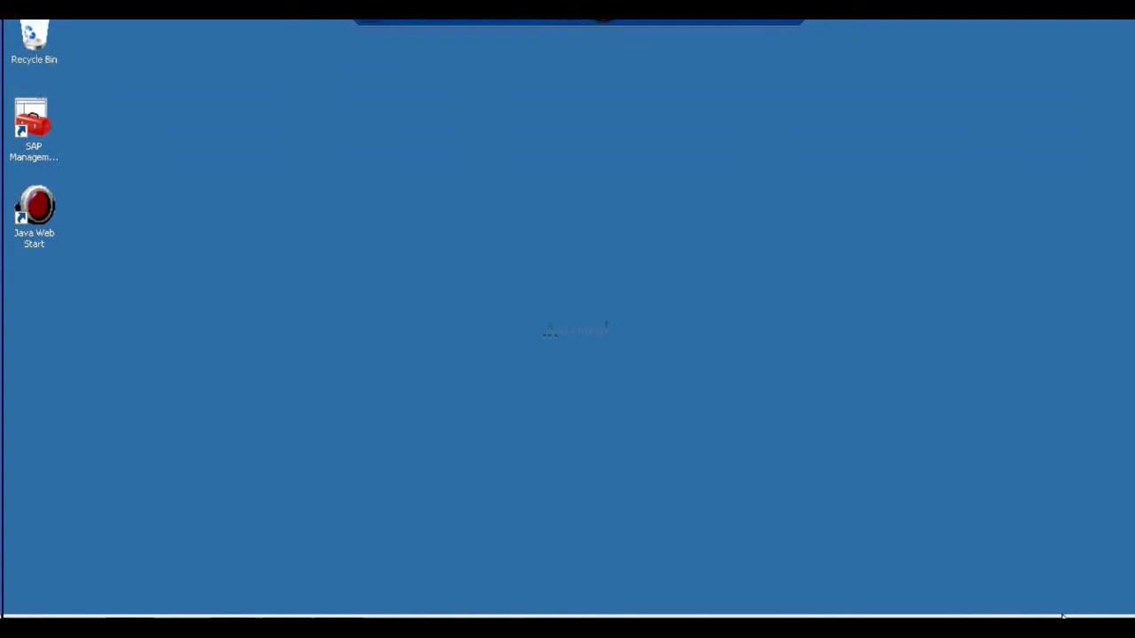
click(1015, 627)
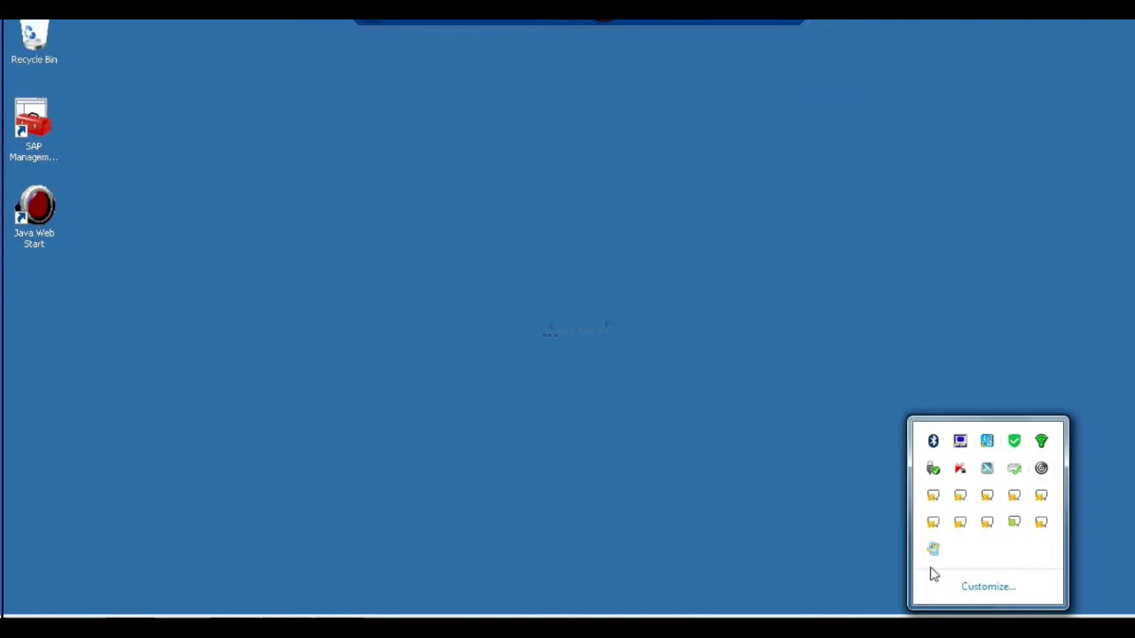
right_click(770, 627)
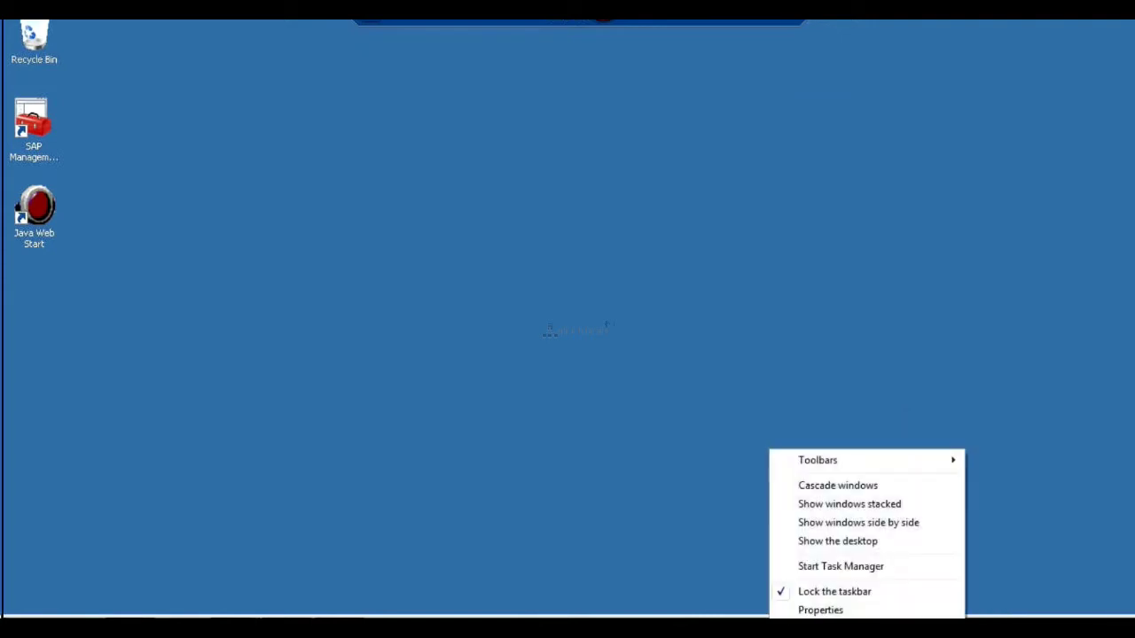
click(812, 568)
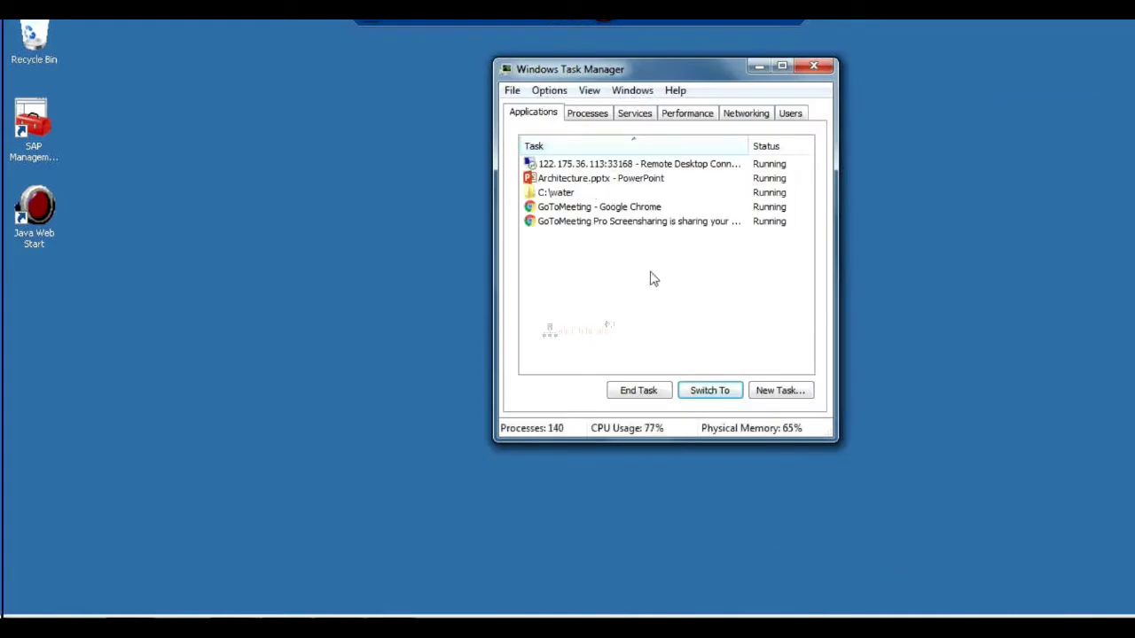
click(813, 67)
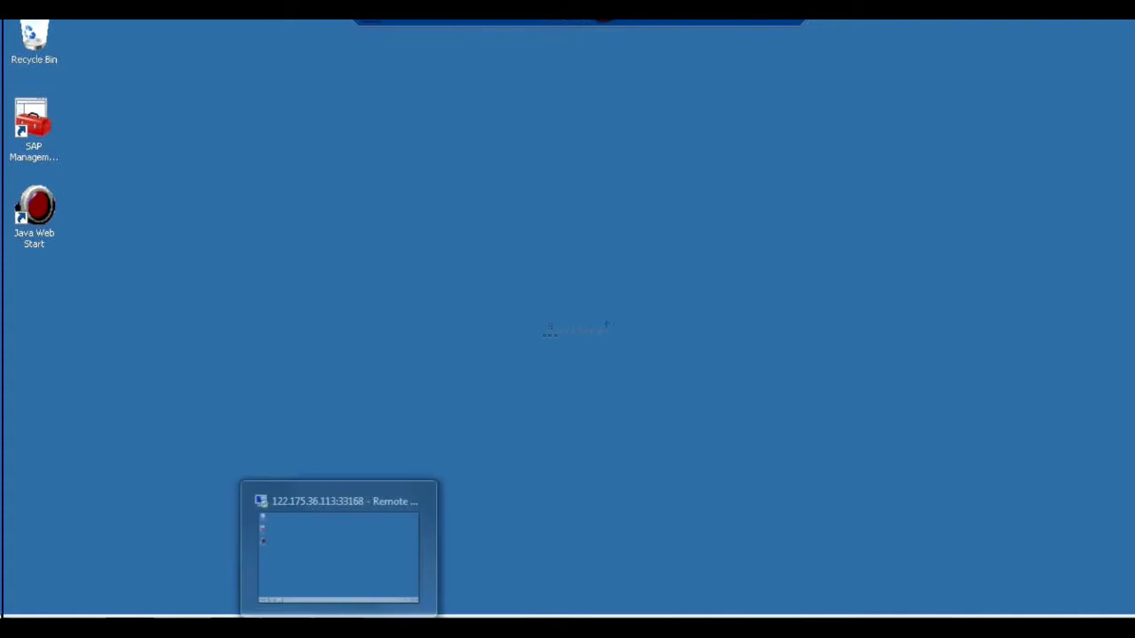
Examine the processes and the SAP services in the remote computer's Windows Task Manager, and close it
right_click(271, 617)
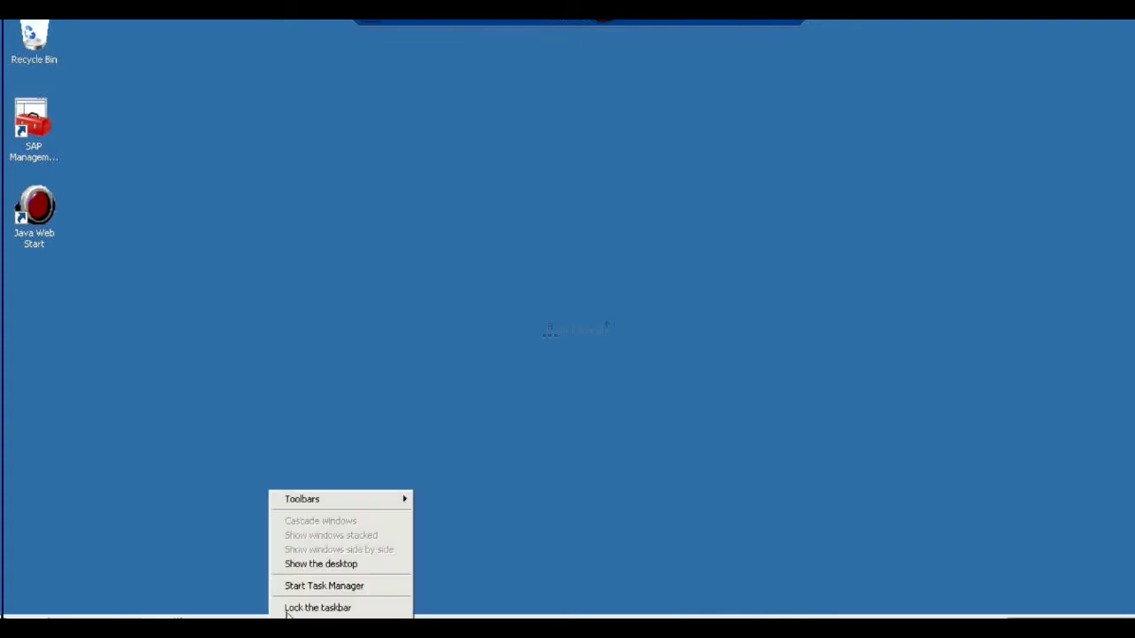
click(302, 587)
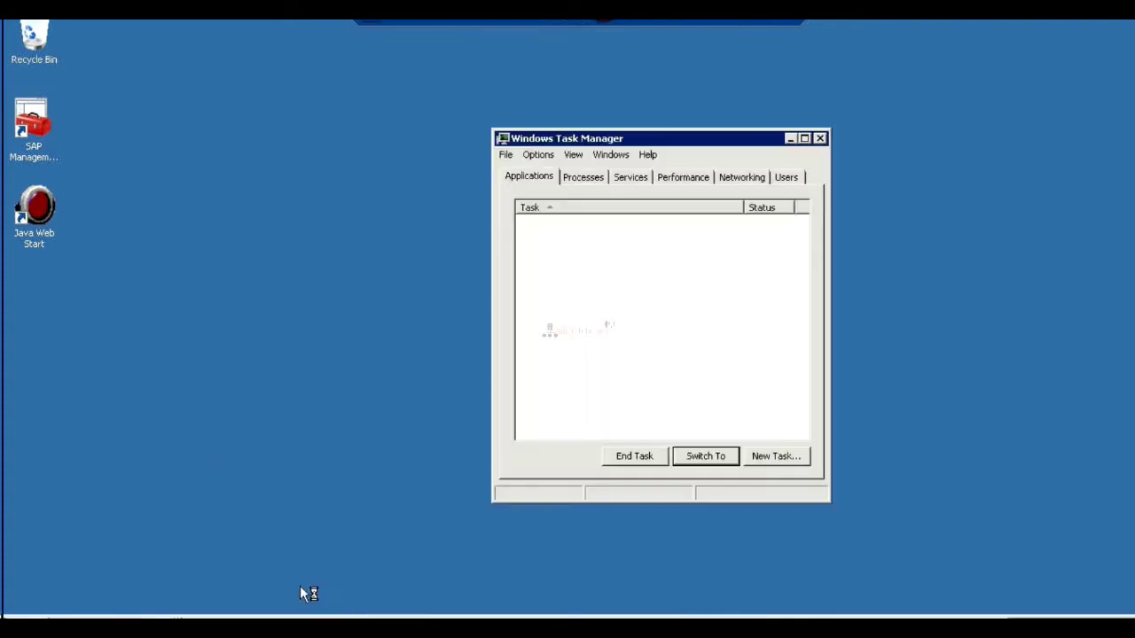
click(589, 180)
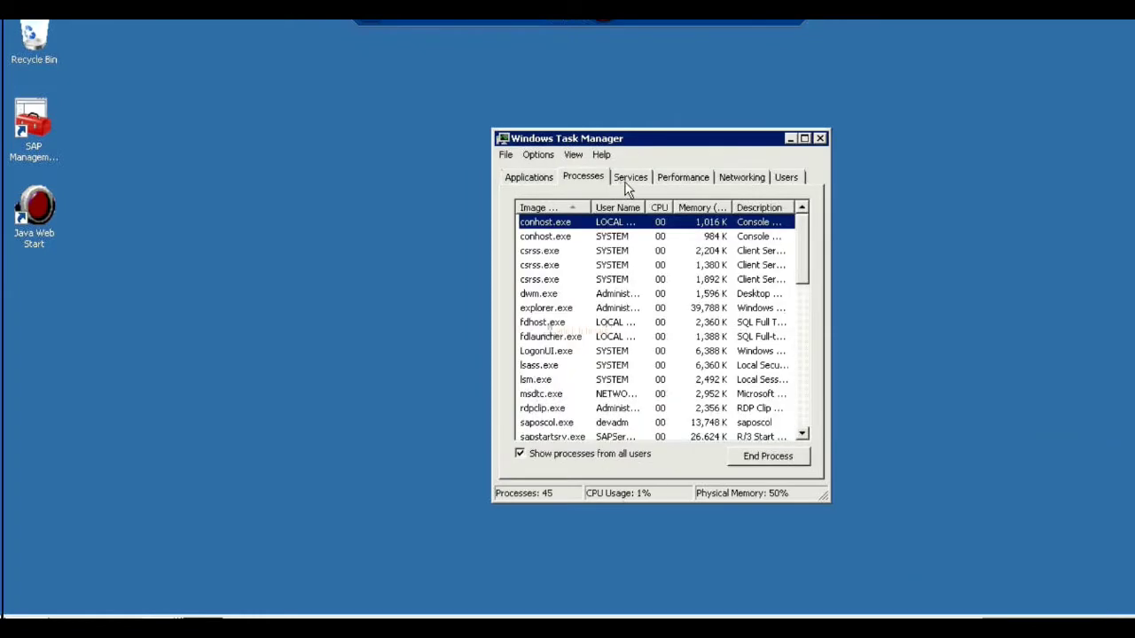
click(628, 184)
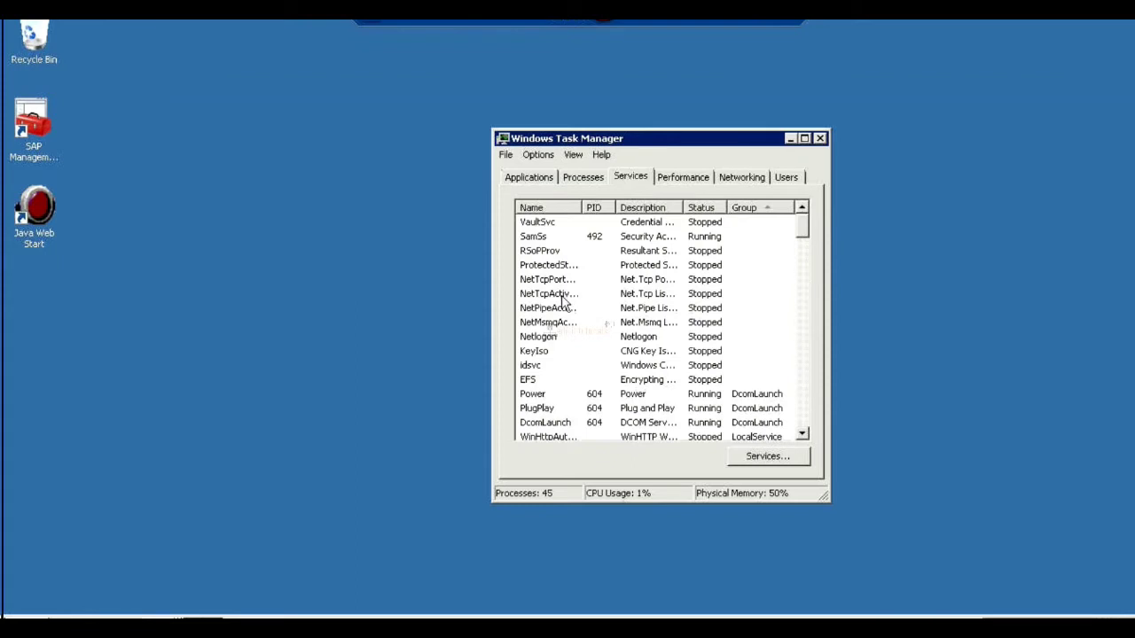
click(551, 307)
key(s)
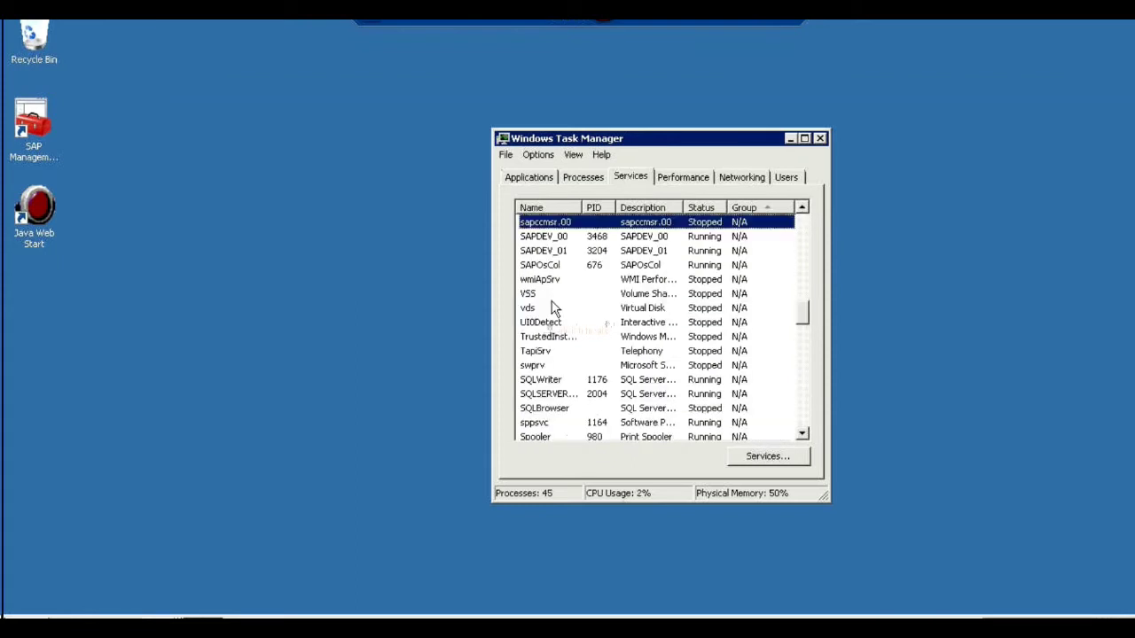
click(819, 138)
Browse on the remote computer from the open NTAMD64 folder to E:\NW_7.0_SR3_SOFT\51038621_13_e\BS_2005_SR3_SAP_Installation_Master
right_click(306, 182)
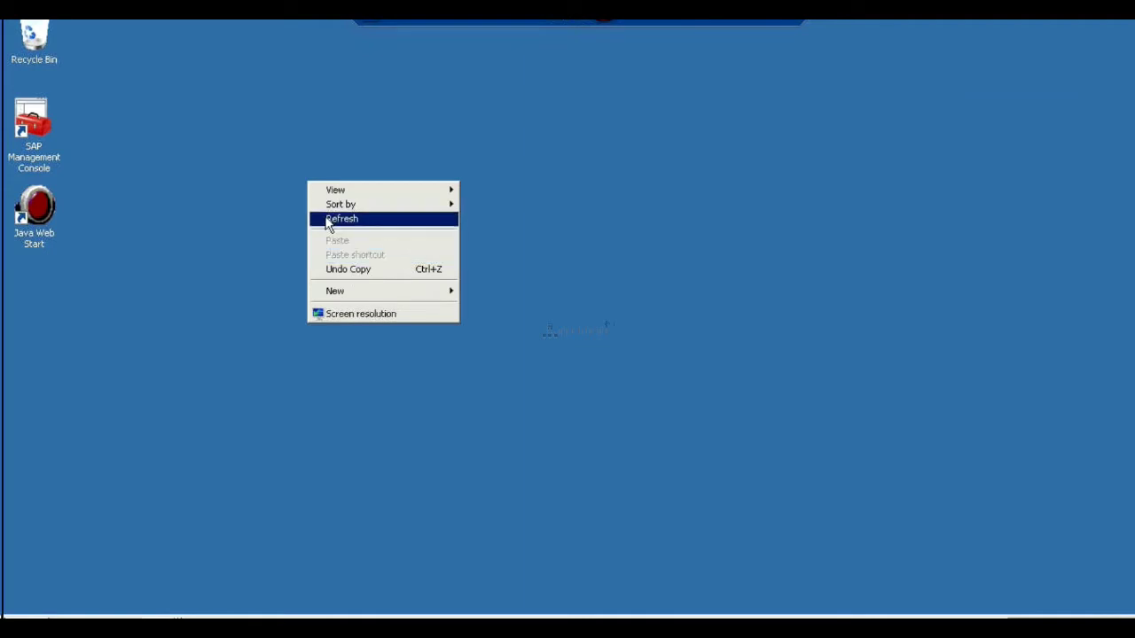
click(173, 476)
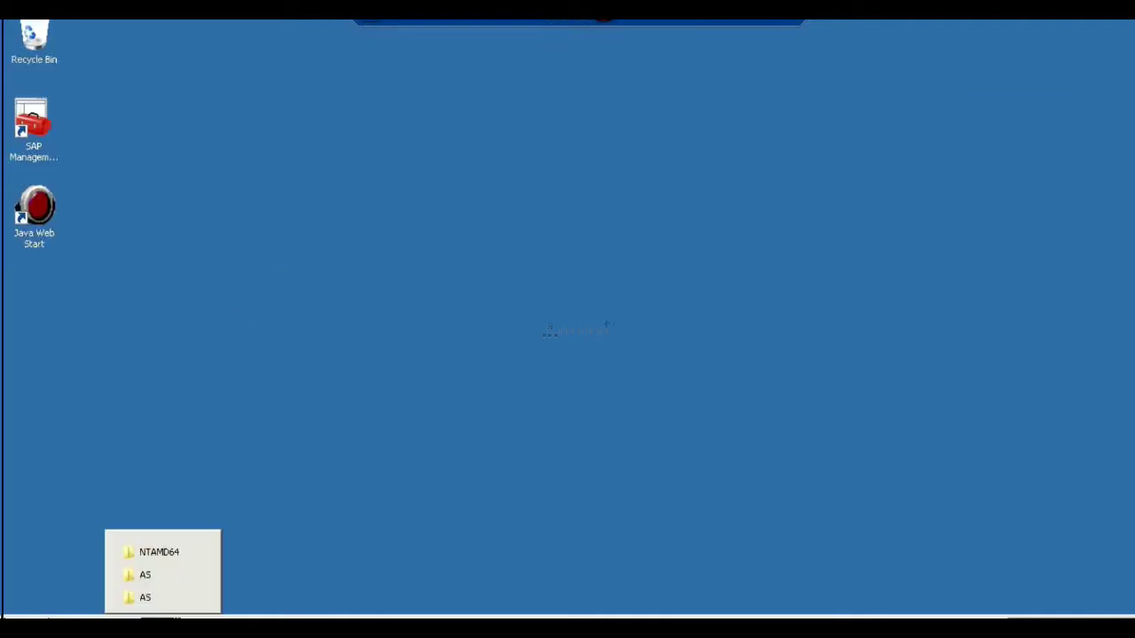
click(133, 553)
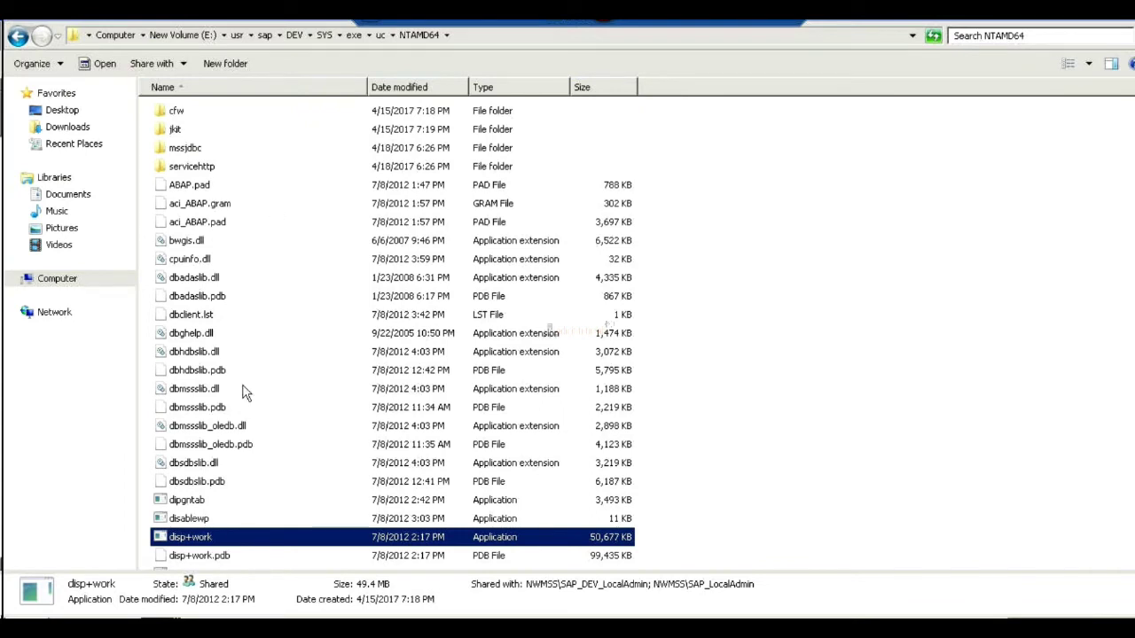
click(181, 39)
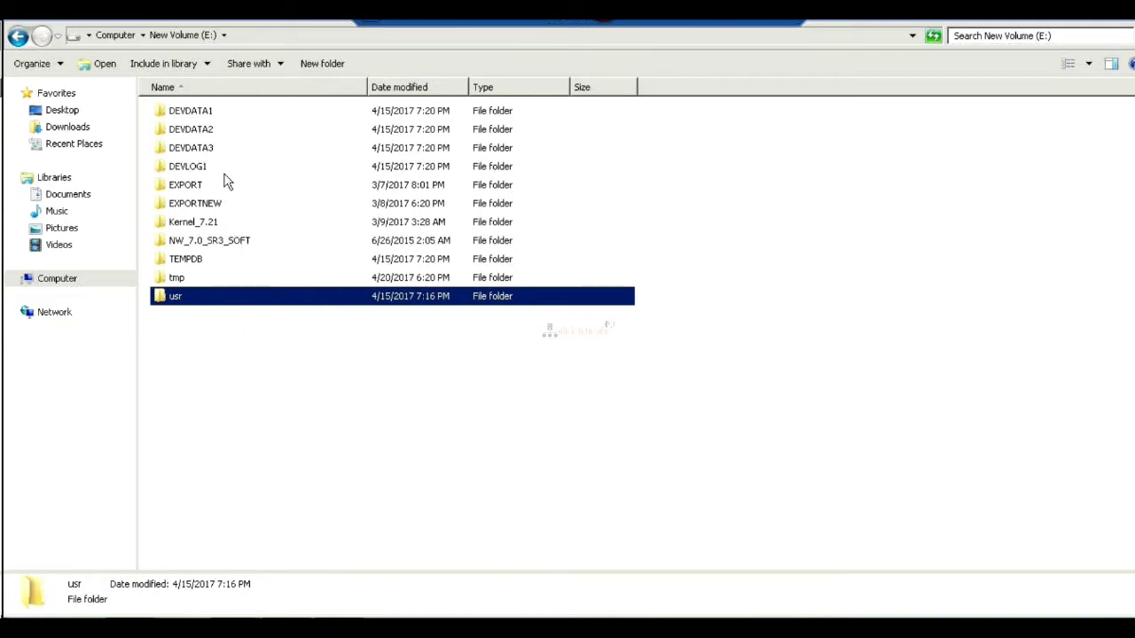
double_click(213, 245)
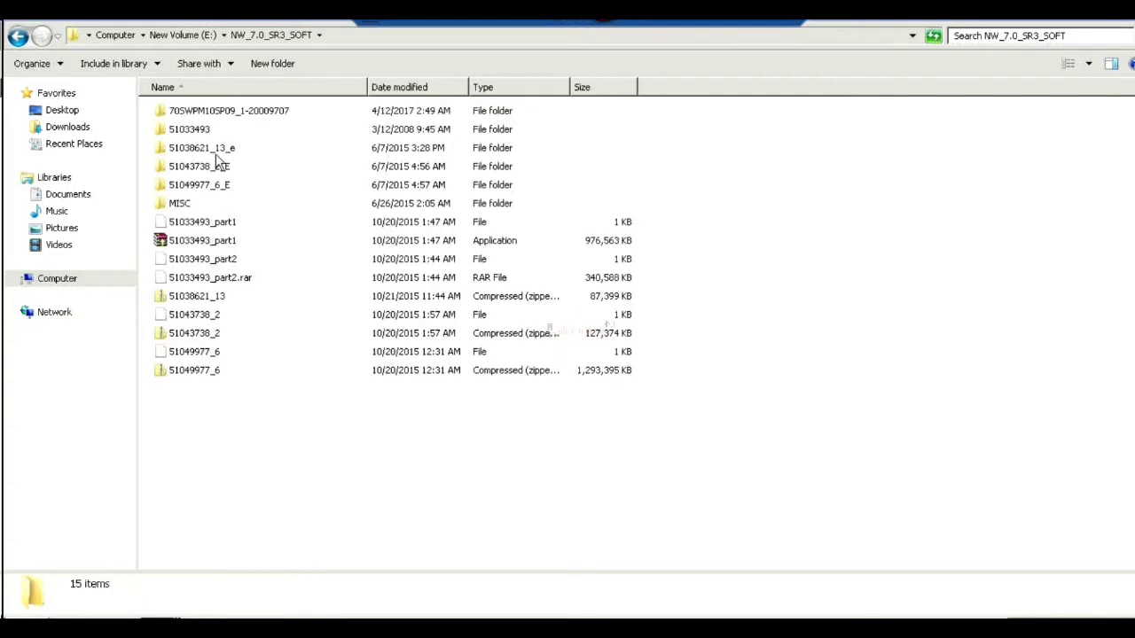
double_click(215, 151)
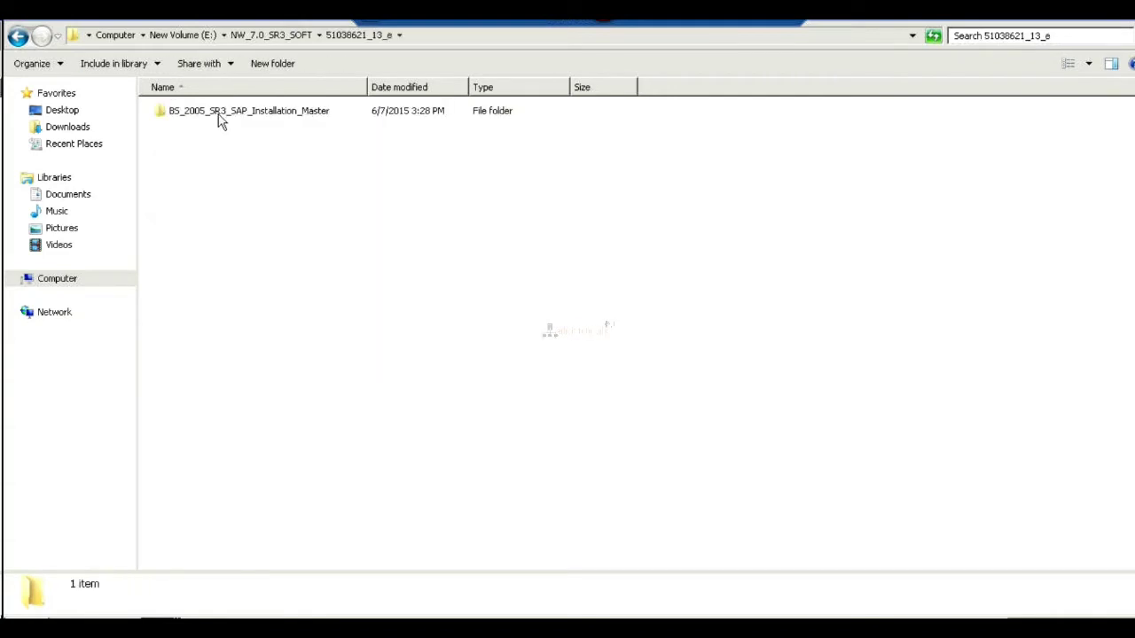
double_click(221, 113)
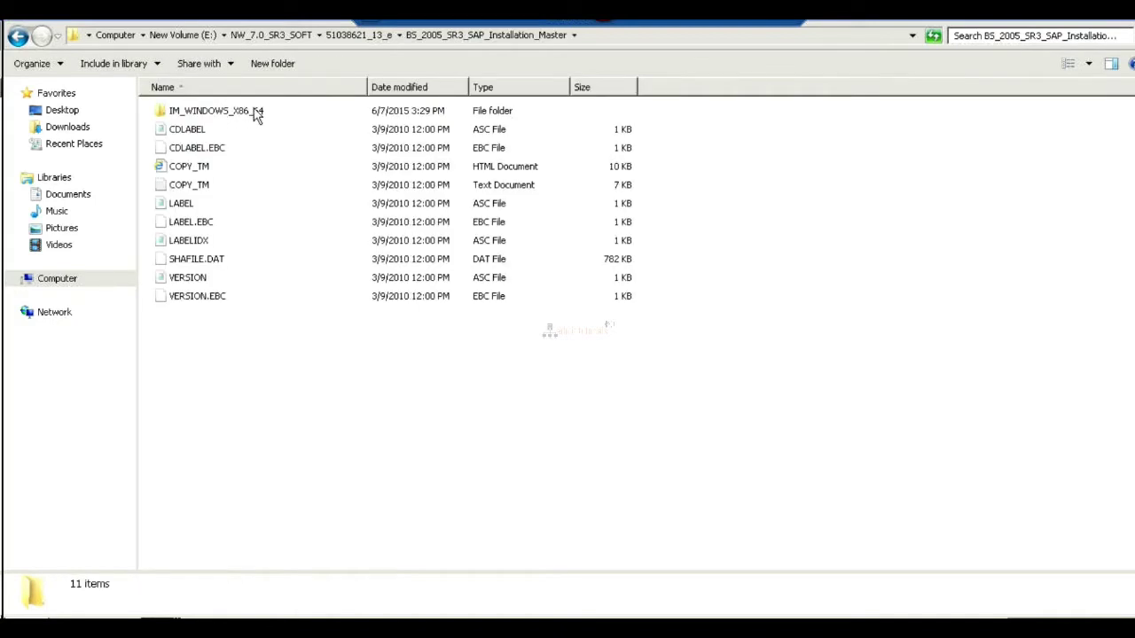
Open the IM_WINDOWS_X86_64 folder and run the sapinst application as administrator
click(254, 113)
click(253, 111)
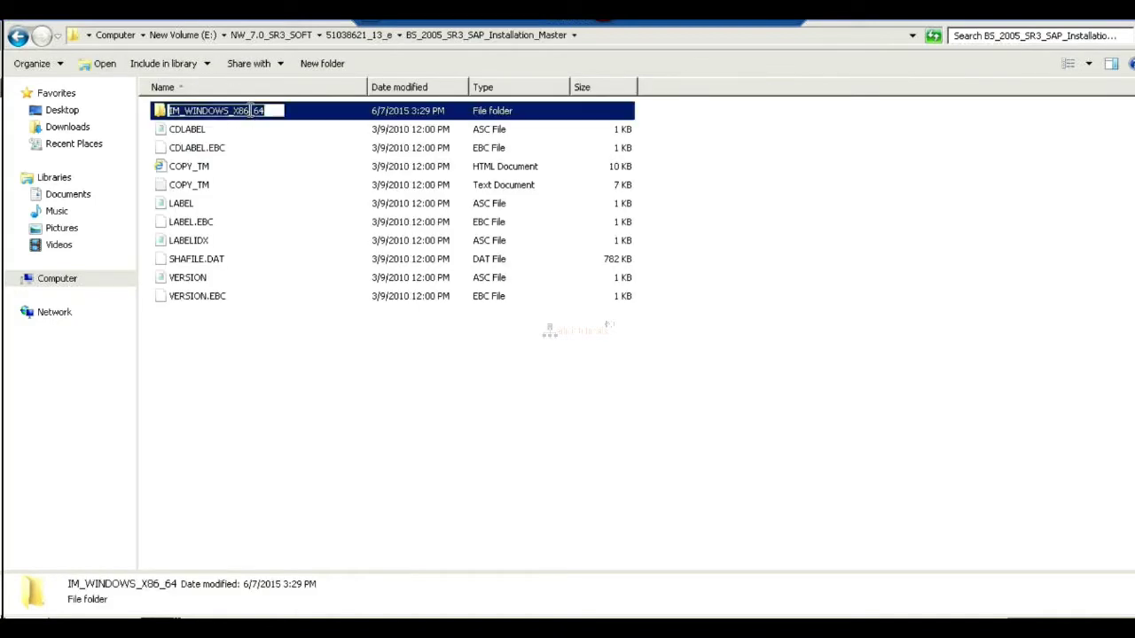
click(251, 125)
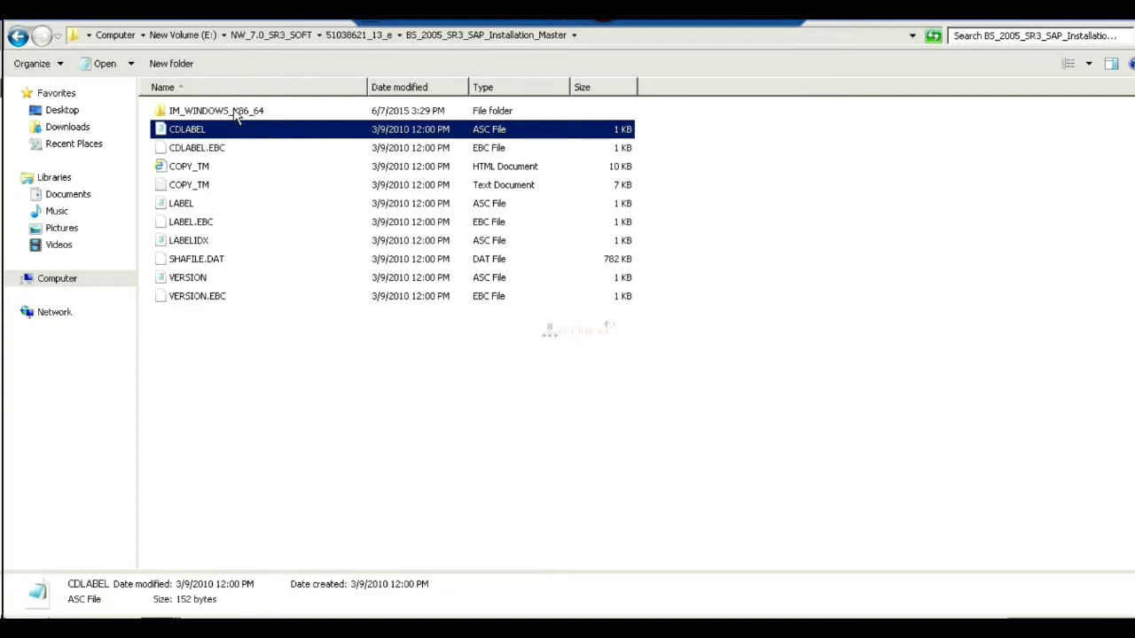
double_click(236, 112)
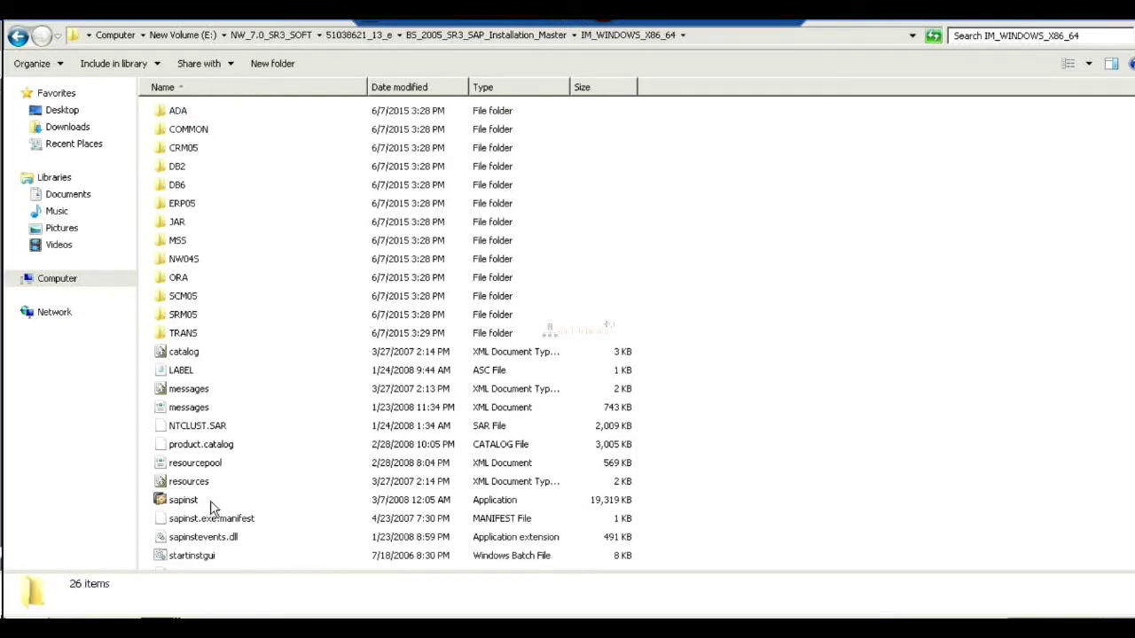
click(184, 501)
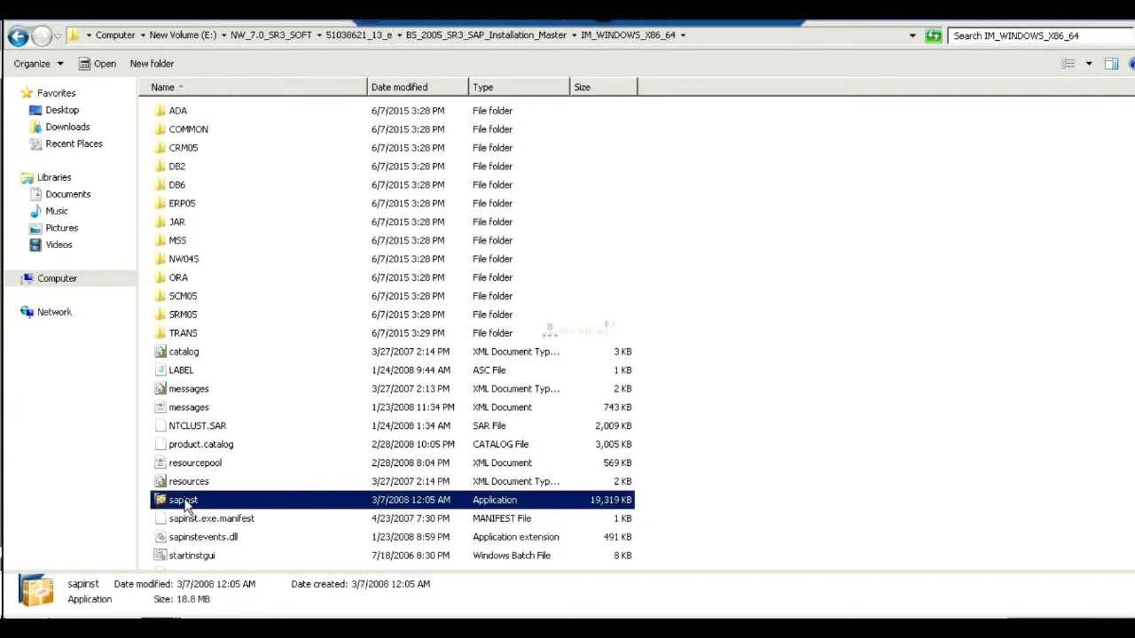
right_click(183, 501)
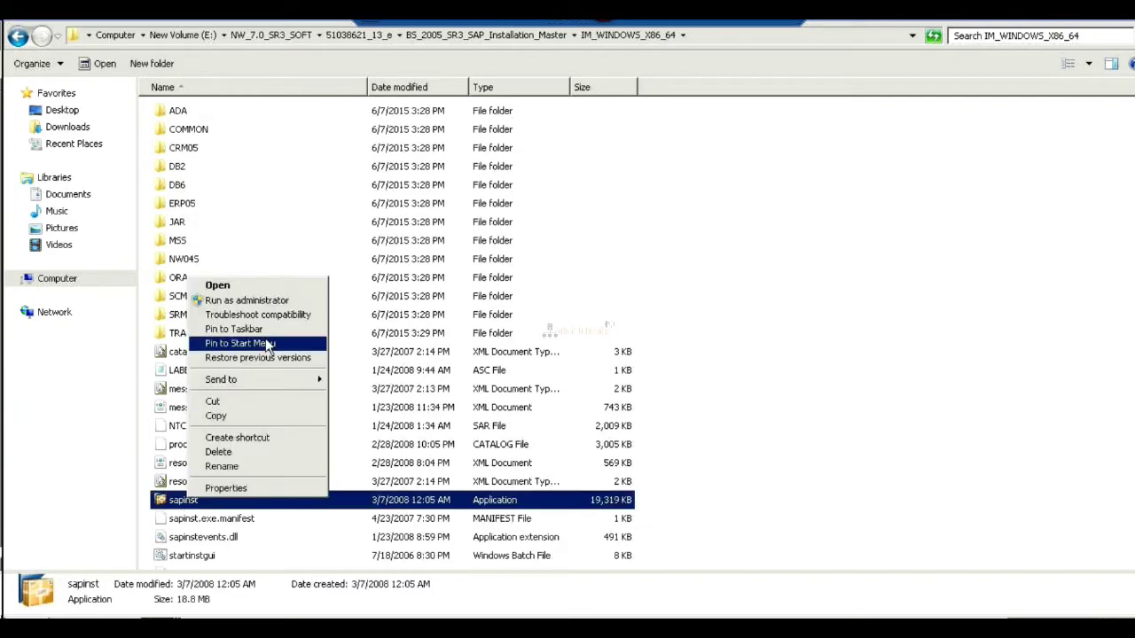
click(262, 302)
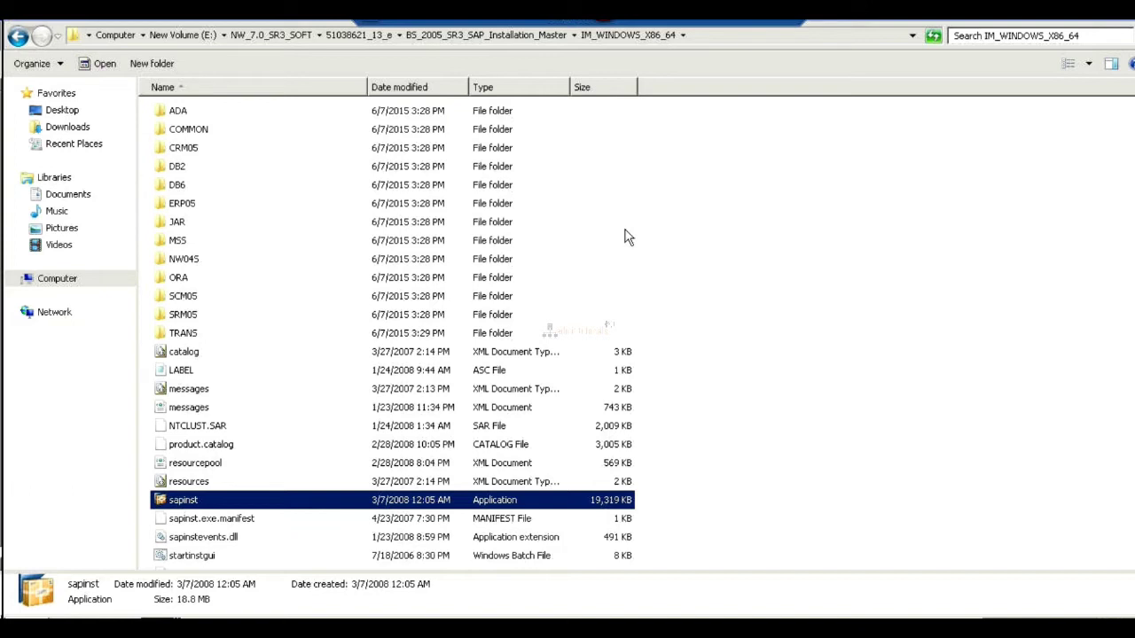
Switch to the GoToMeeting browser window, view the attendee list, and return to the remote session
click(749, 26)
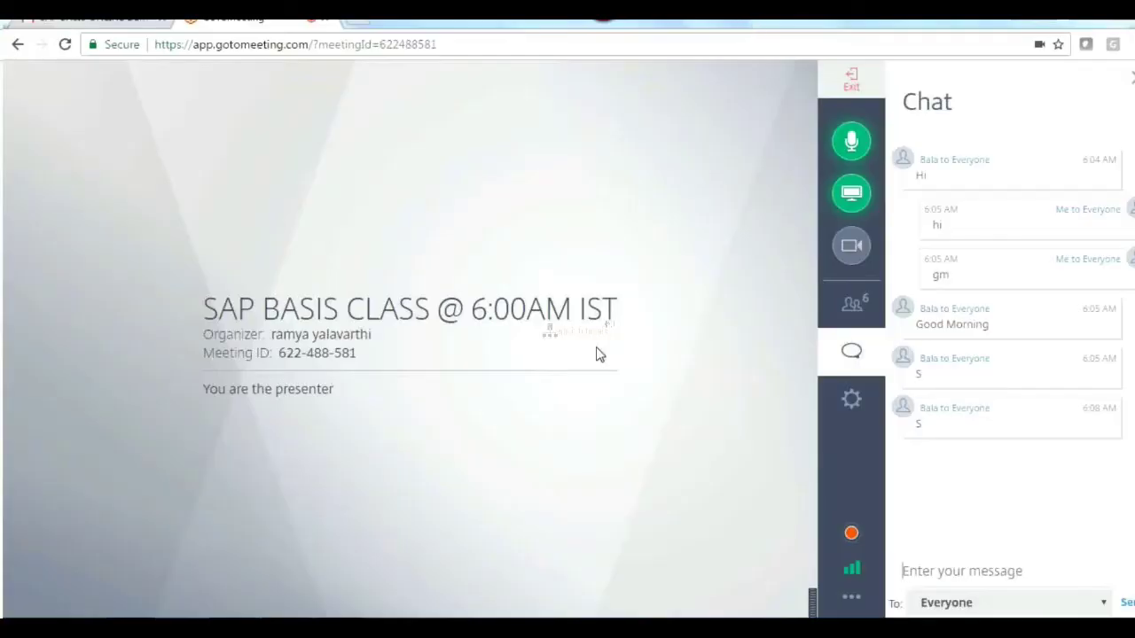
click(851, 318)
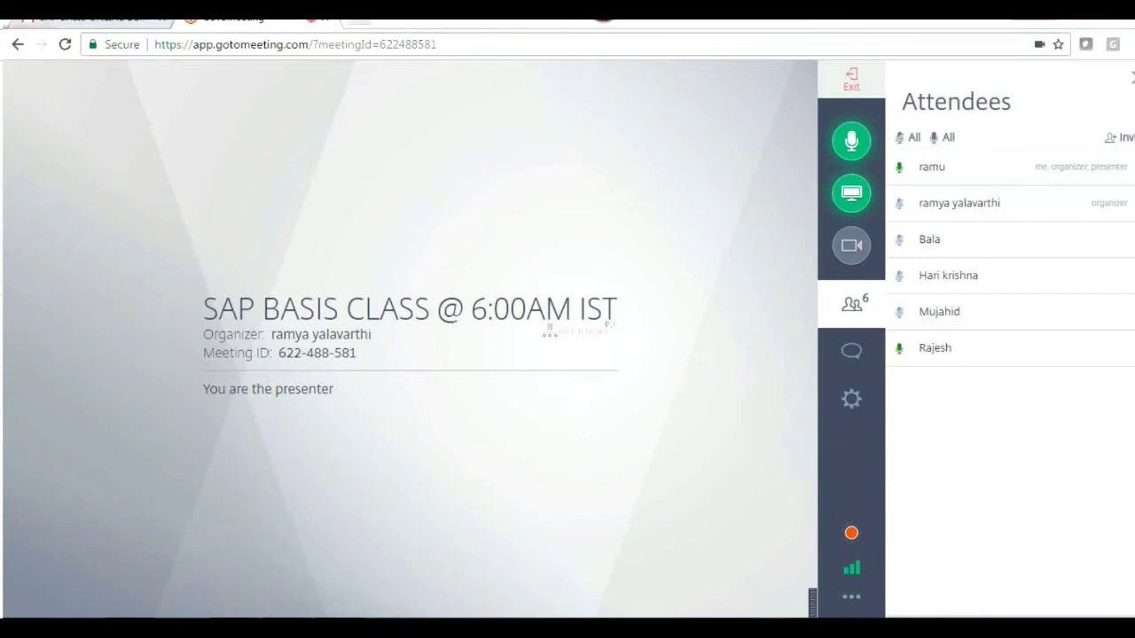
key(alt+Tab)
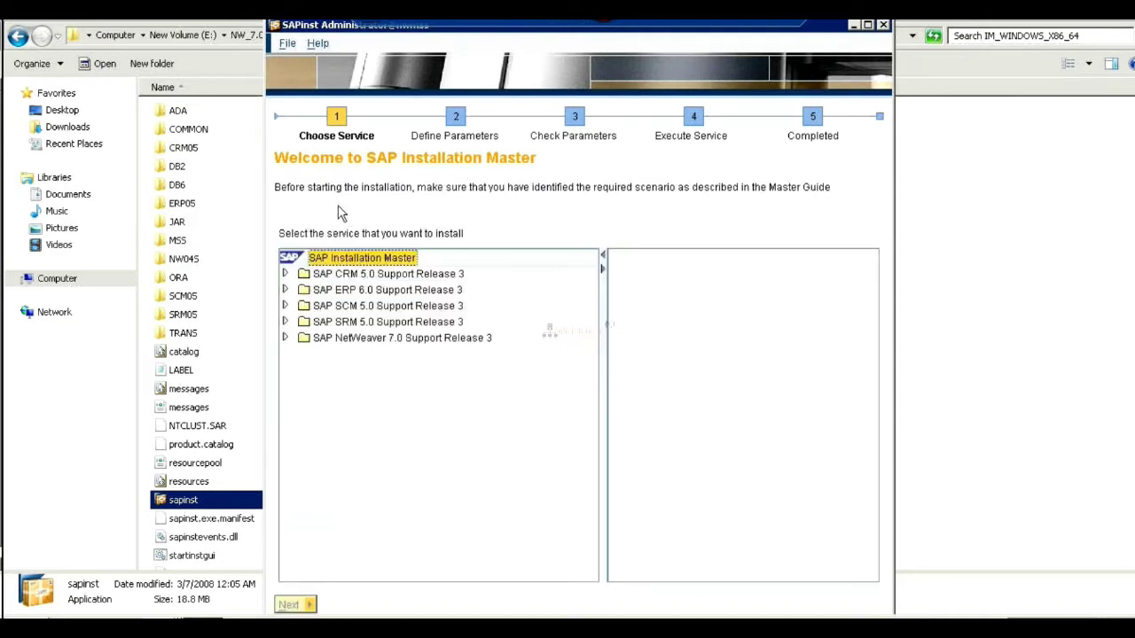
Select the MS SQL Server Central System service under SAP NetWeaver 7.0 Support Release 3, SAP Systems, and proceed
click(284, 339)
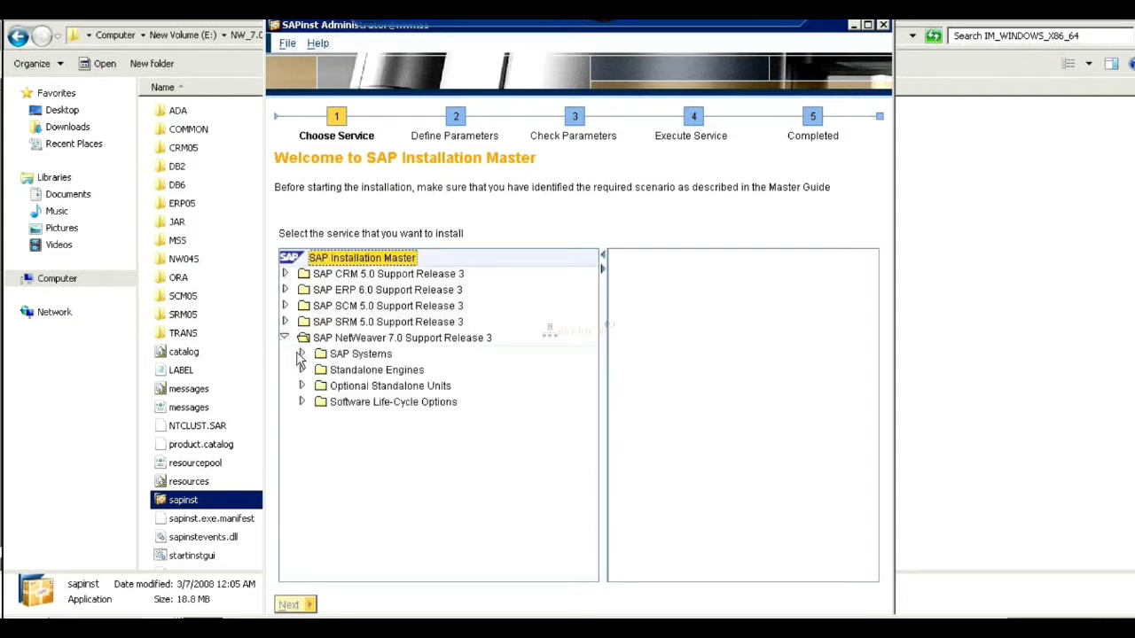
click(301, 355)
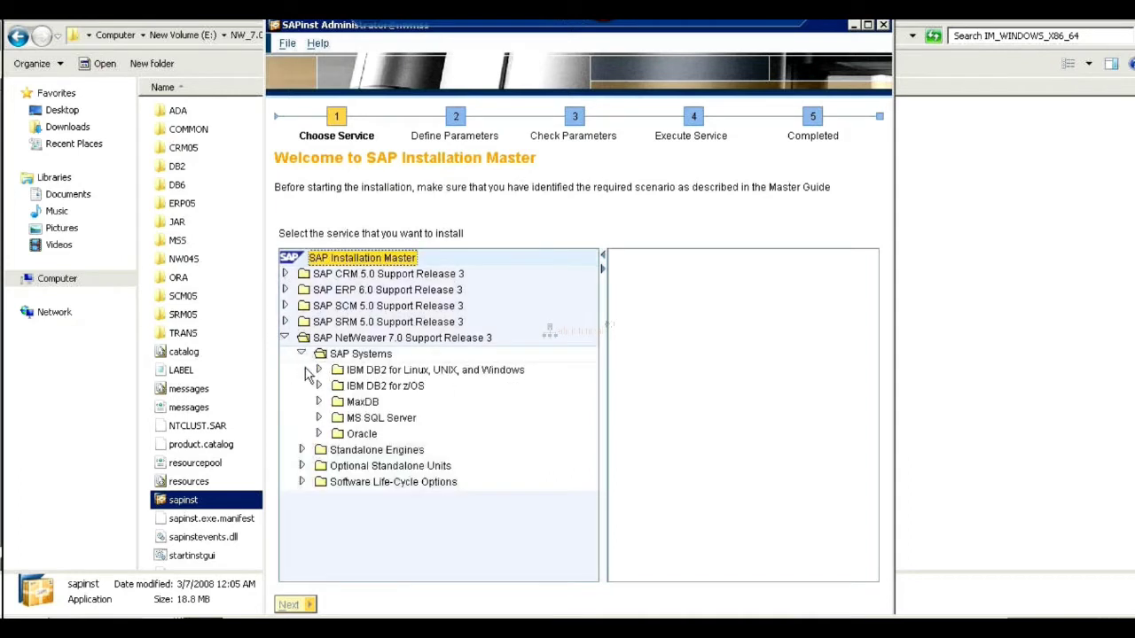
click(318, 419)
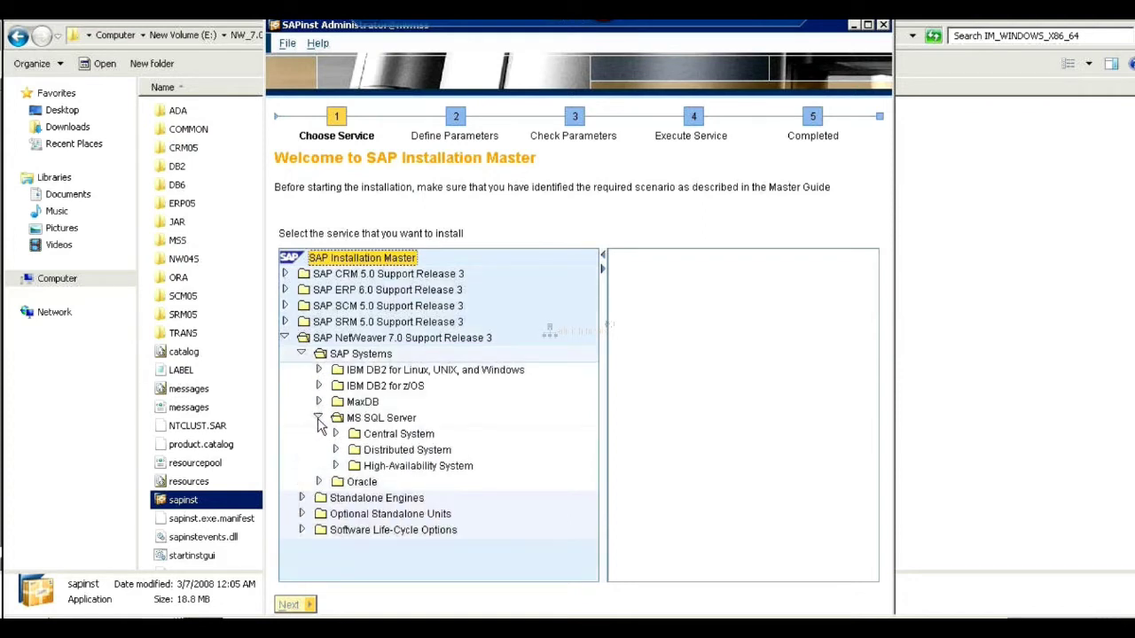
click(334, 434)
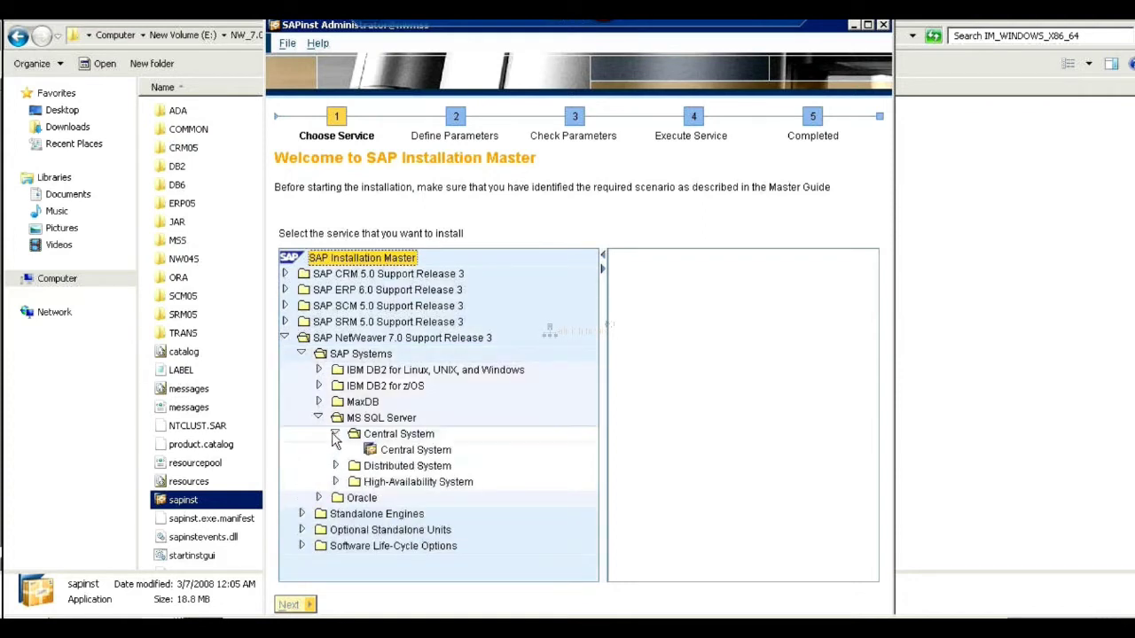
click(401, 452)
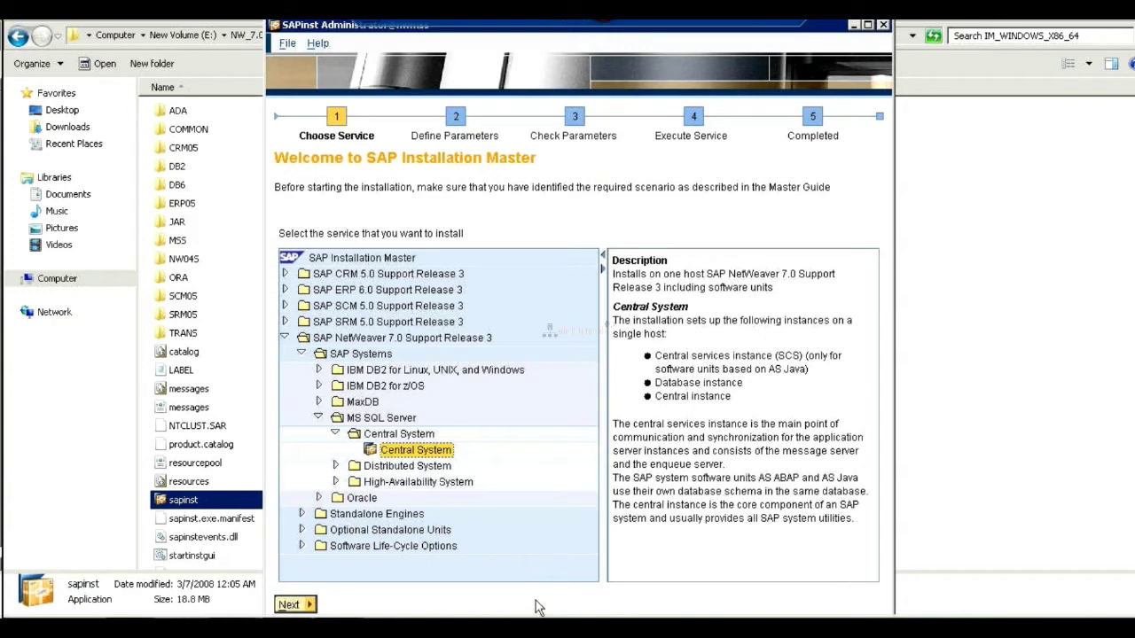
click(292, 612)
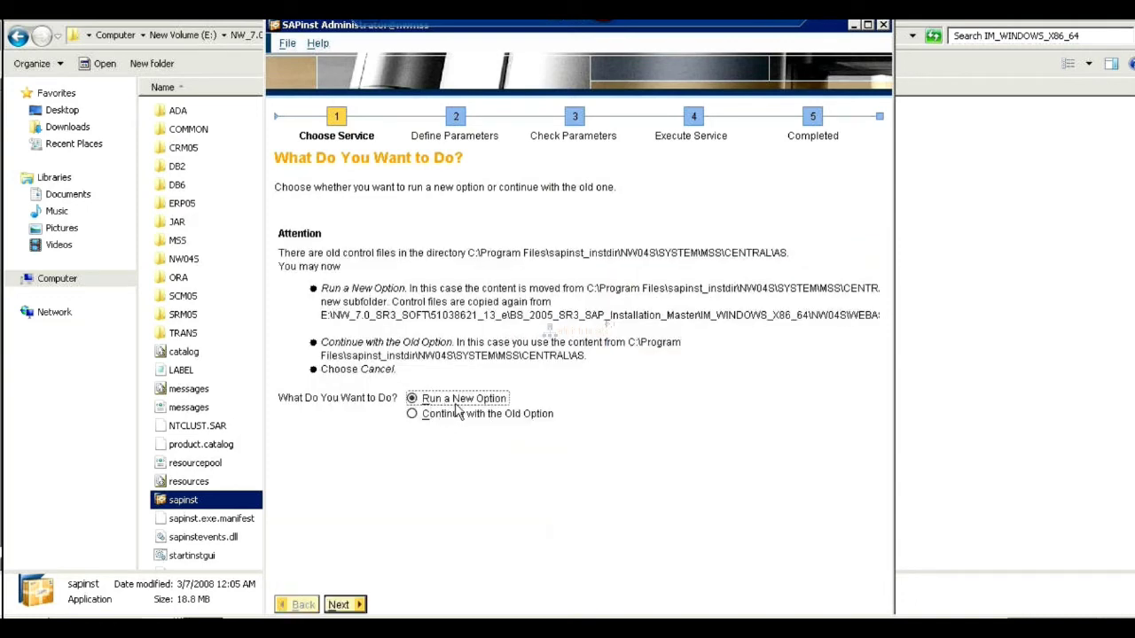
Choose Continue with the Old Option for the existing control files and resume the installation
click(412, 414)
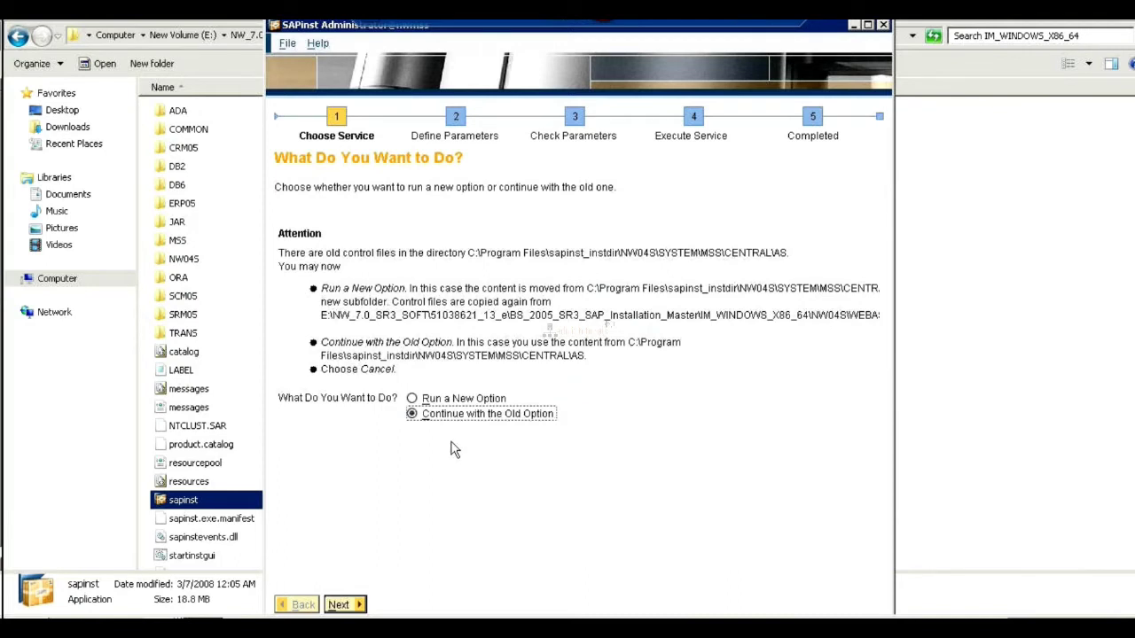
click(412, 400)
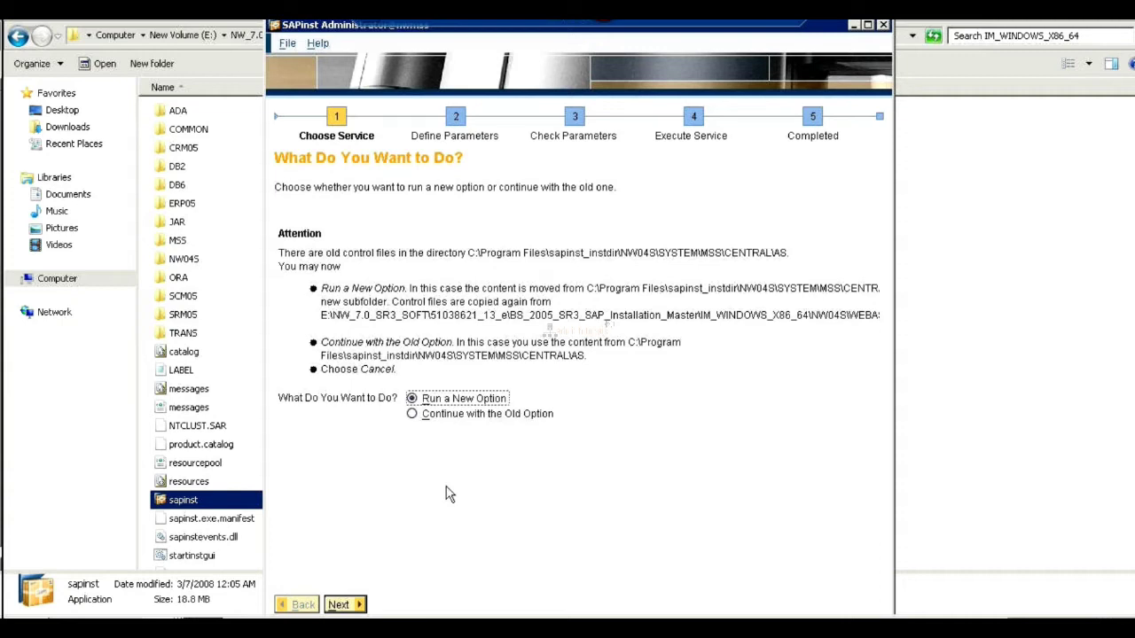
click(411, 415)
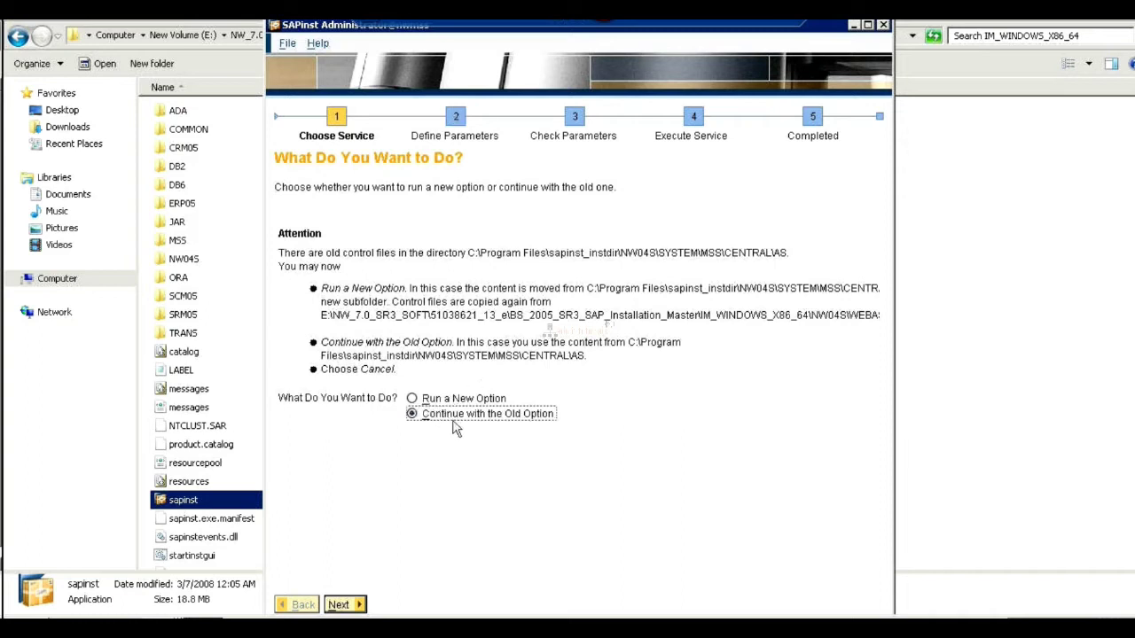
key(Up)
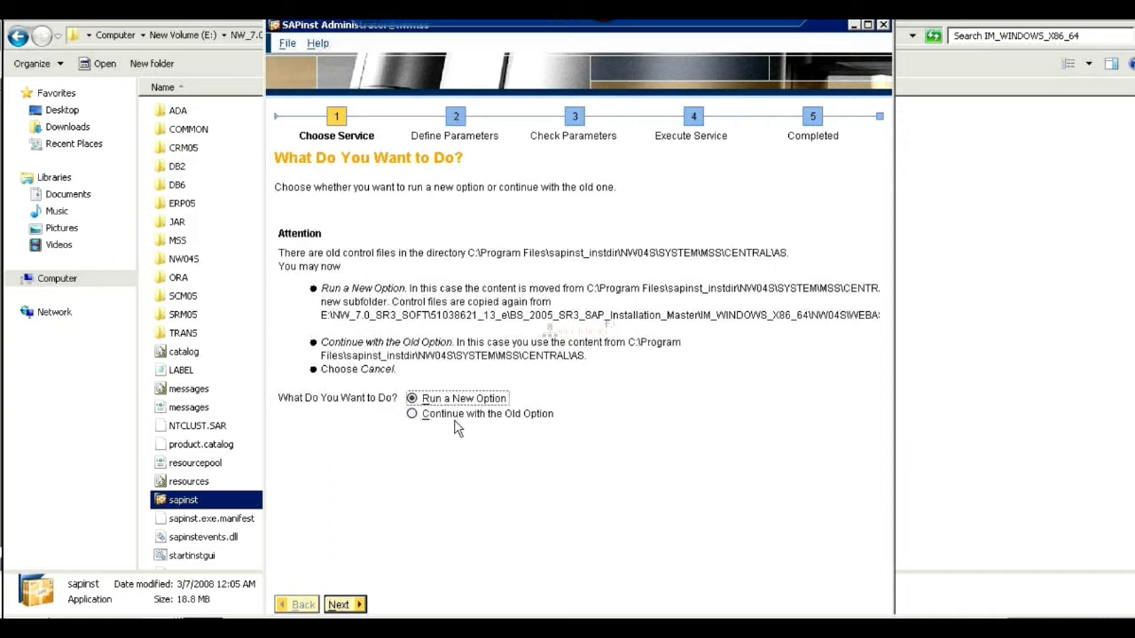
click(411, 417)
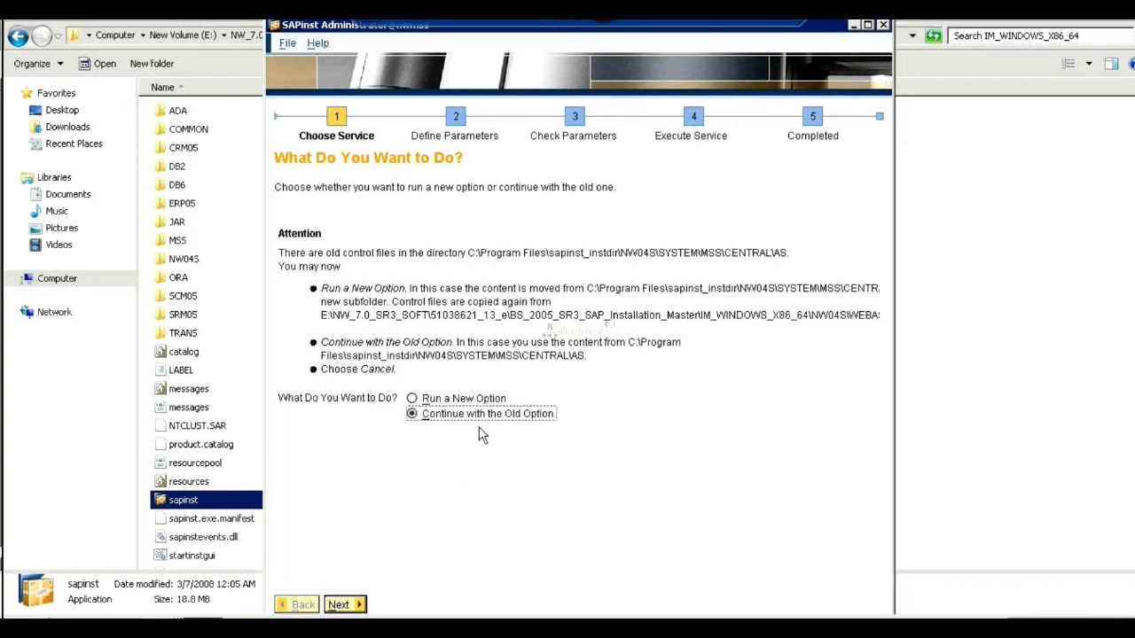
click(340, 606)
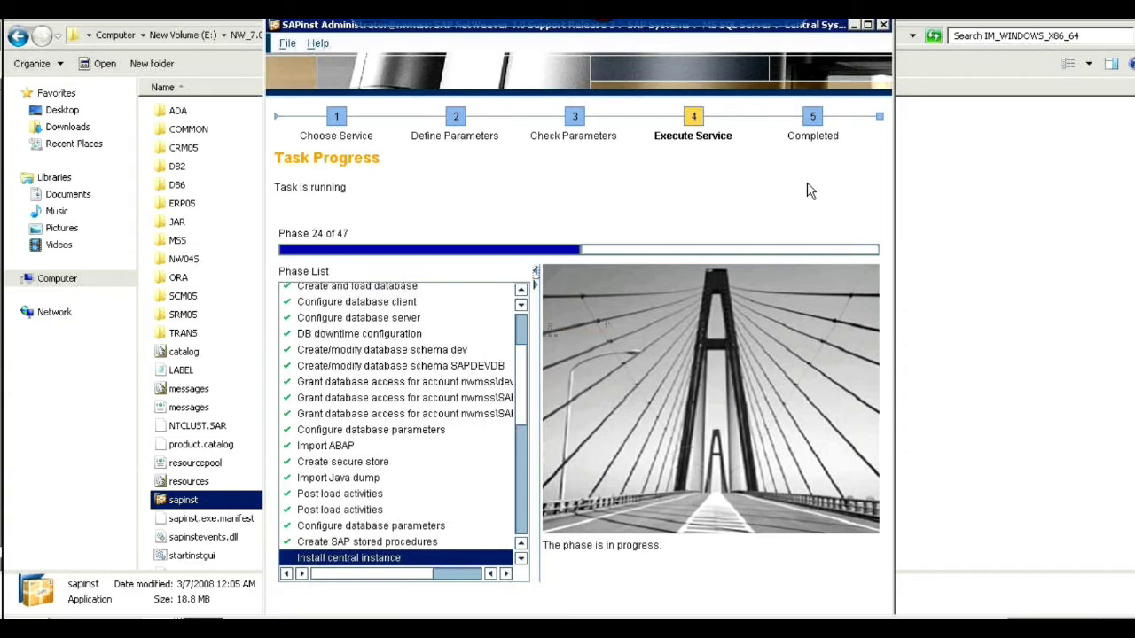
Maximize the installer window and examine the phases after Start Java engine in the phase list
key(super+Up)
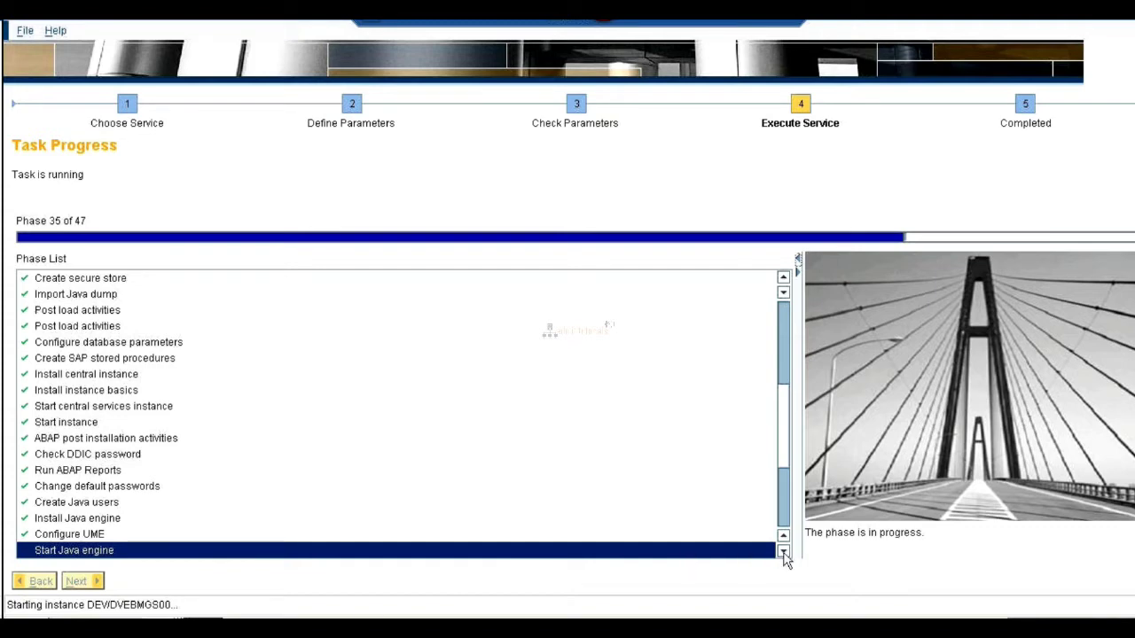
click(783, 553)
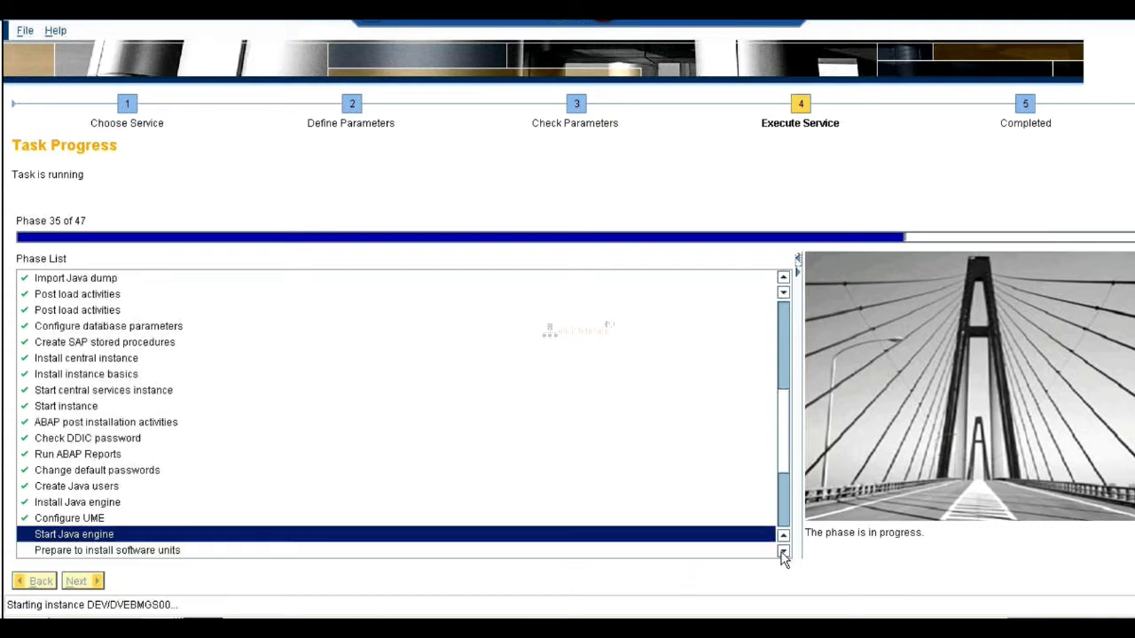
click(782, 553)
click(782, 552)
click(783, 553)
click(783, 552)
click(783, 552)
click(783, 552)
click(783, 553)
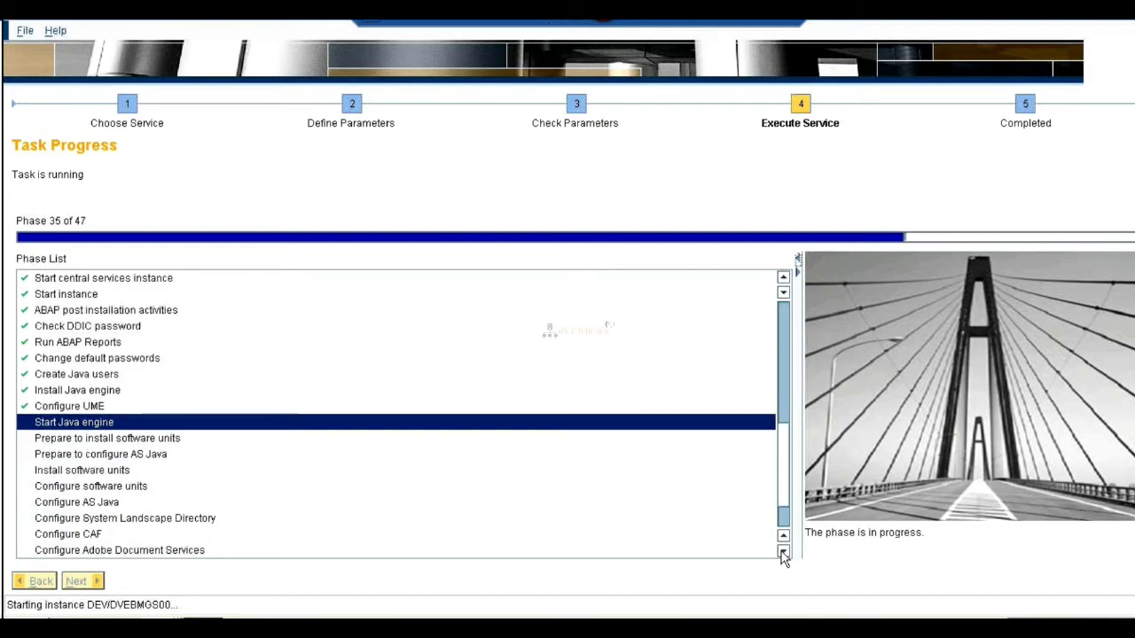
click(783, 553)
click(782, 552)
click(782, 553)
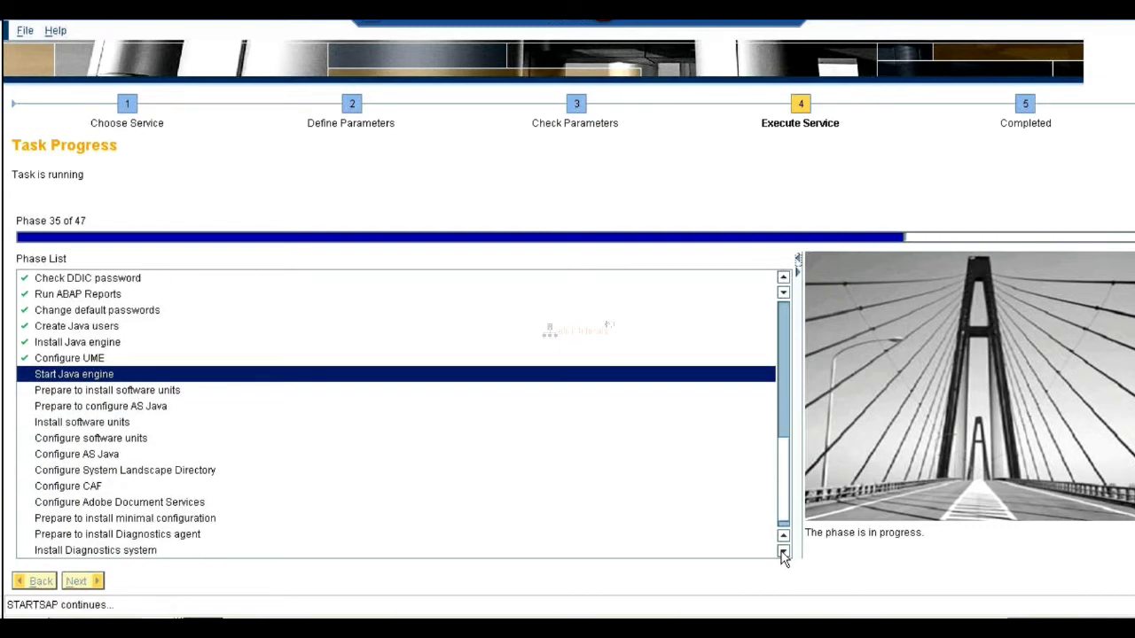
click(783, 552)
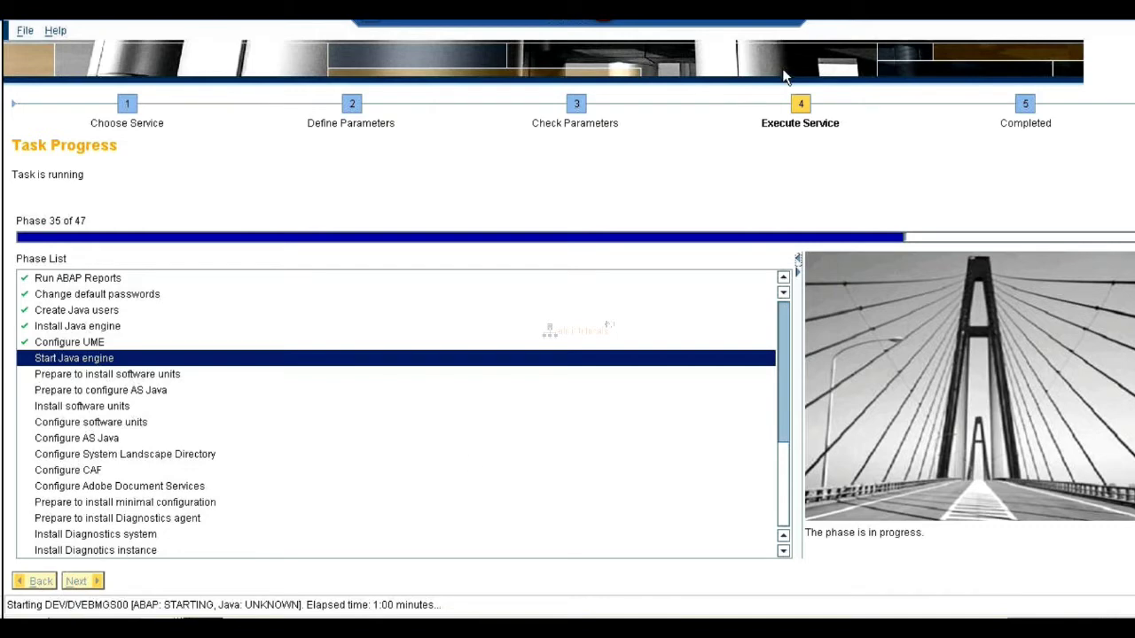
Switch to the GoToMeeting window and the AS JAVA Architecture slide in PowerPoint, and return to the remote installer
click(745, 24)
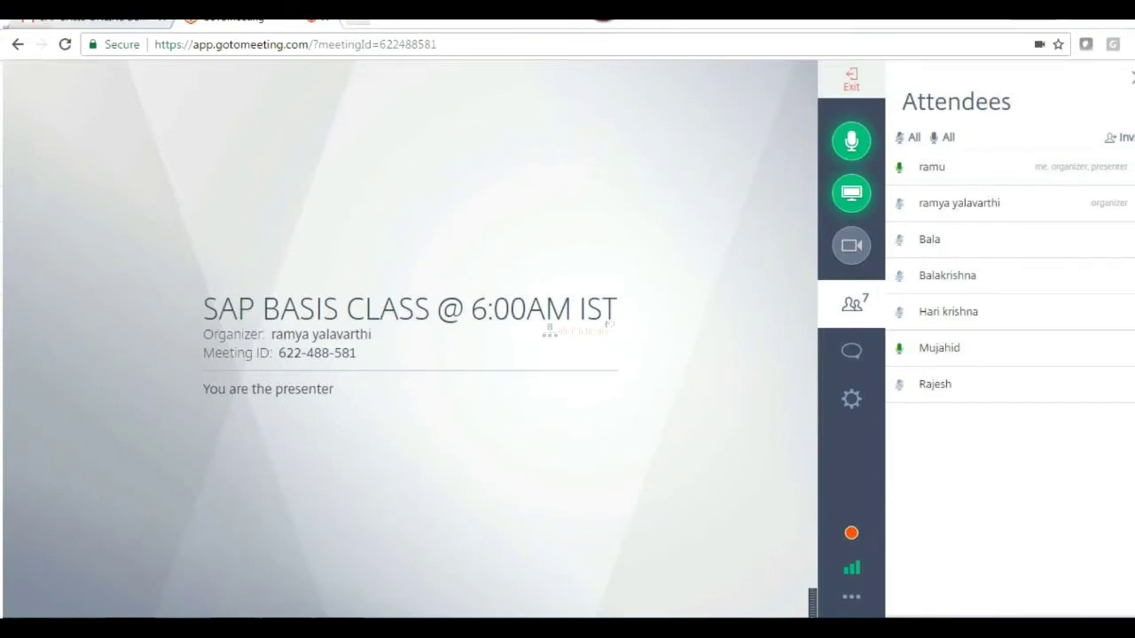
key(alt+Tab)
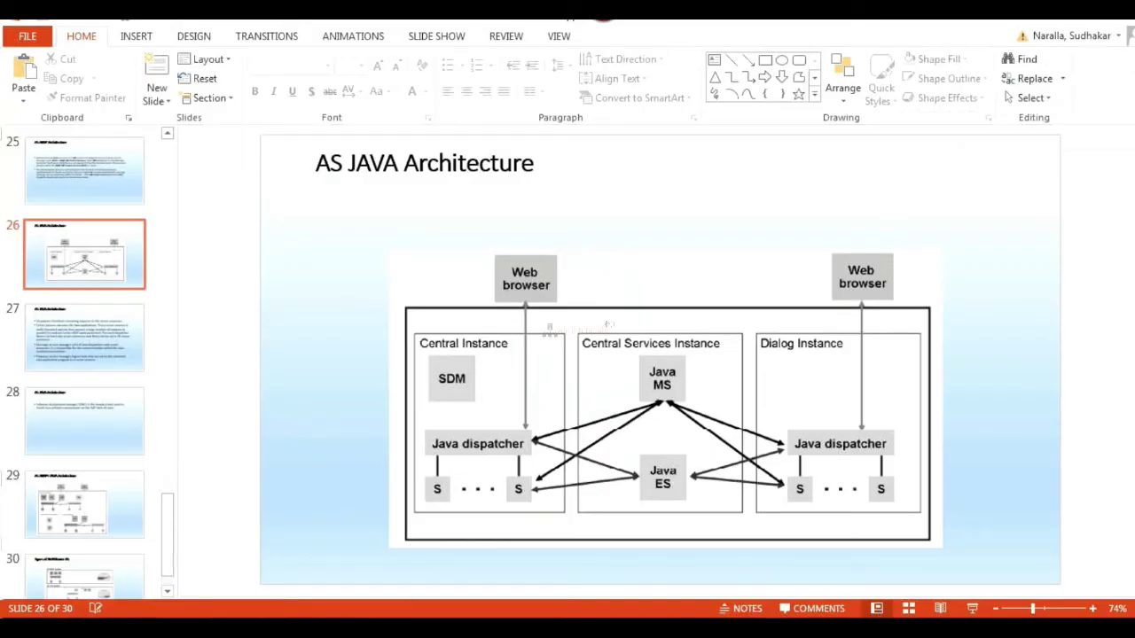
key(alt+Tab)
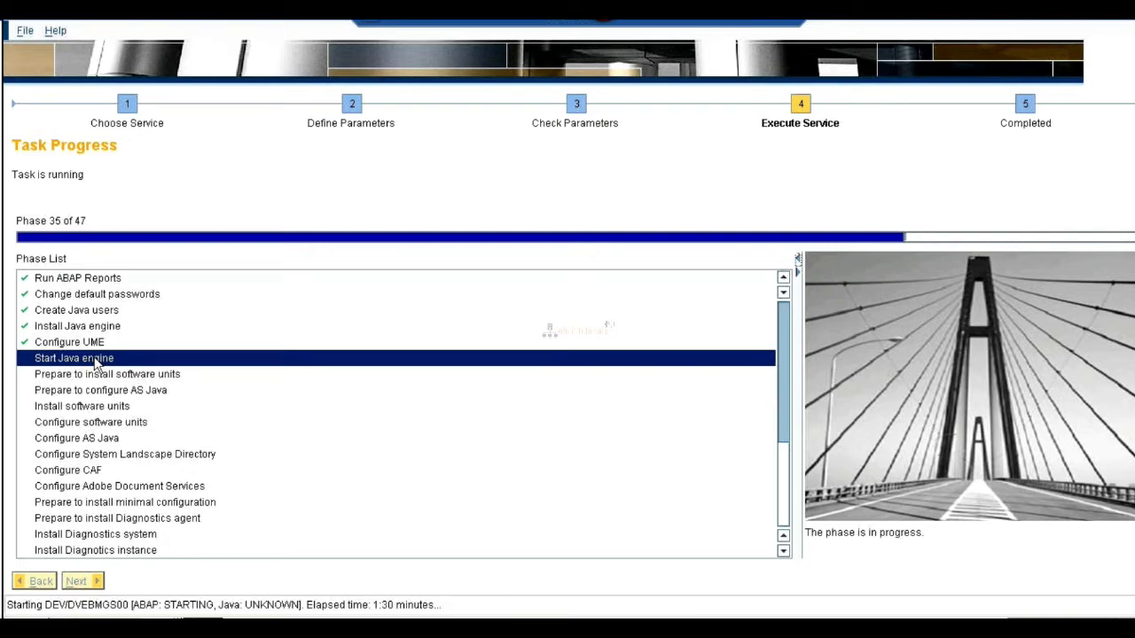
Minimize the remote session and open Paint (mspaint) on the local computer
click(745, 23)
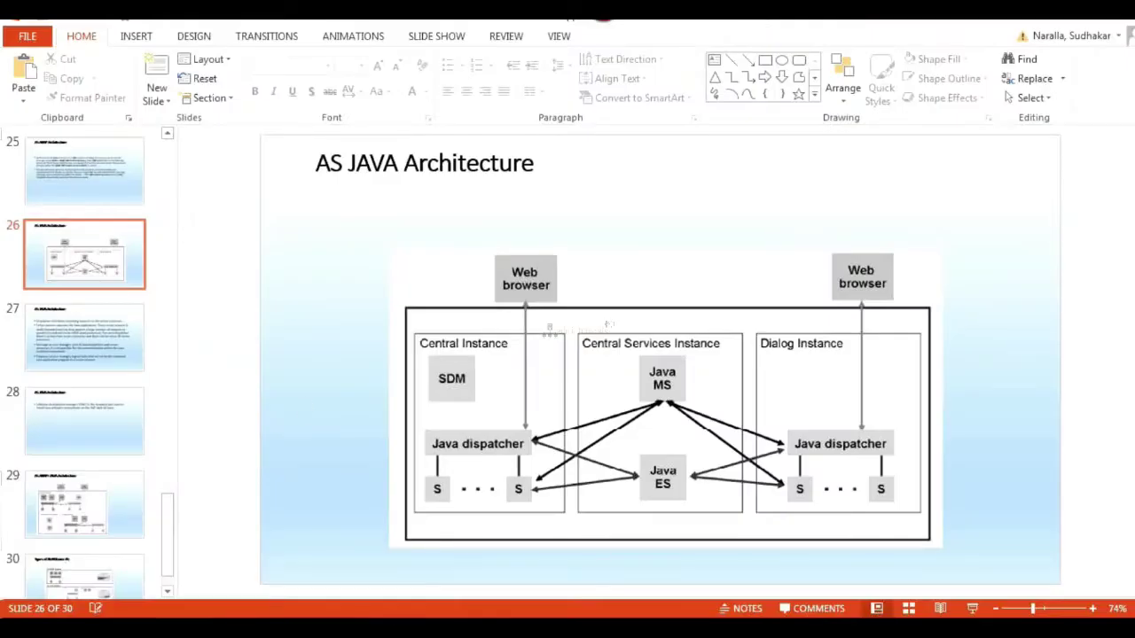
key(super)
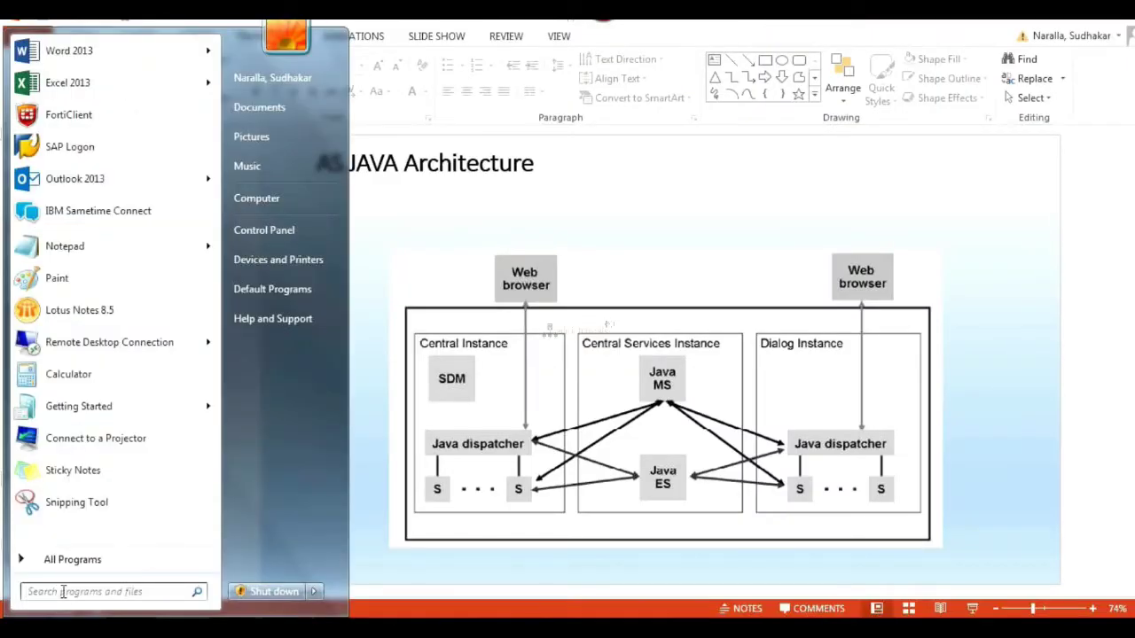
text(mspaint)
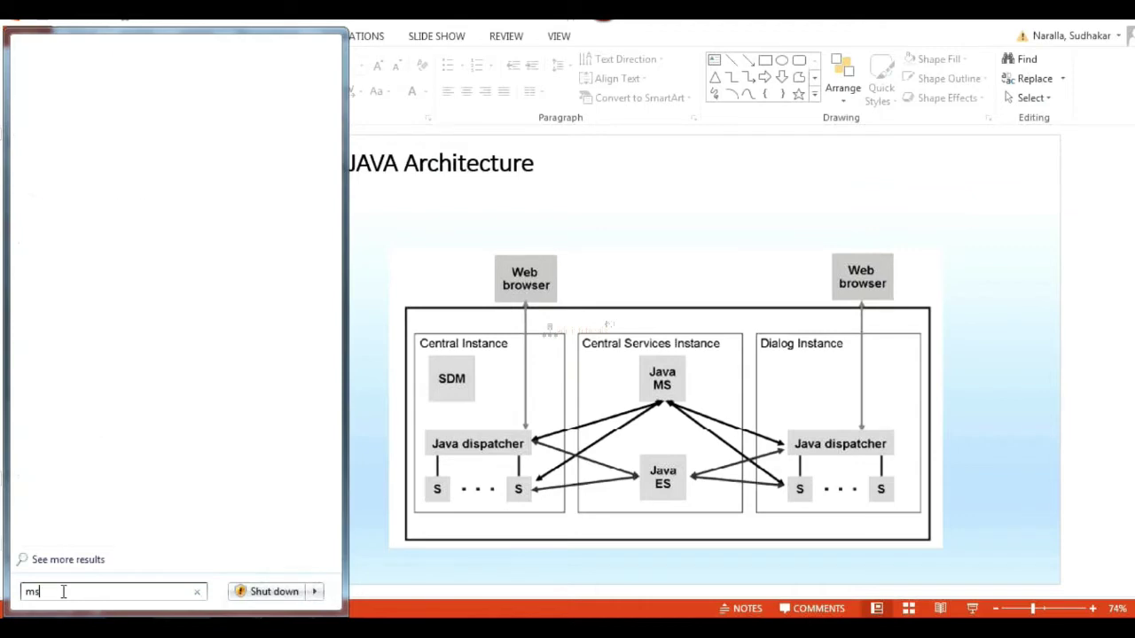
key(Escape)
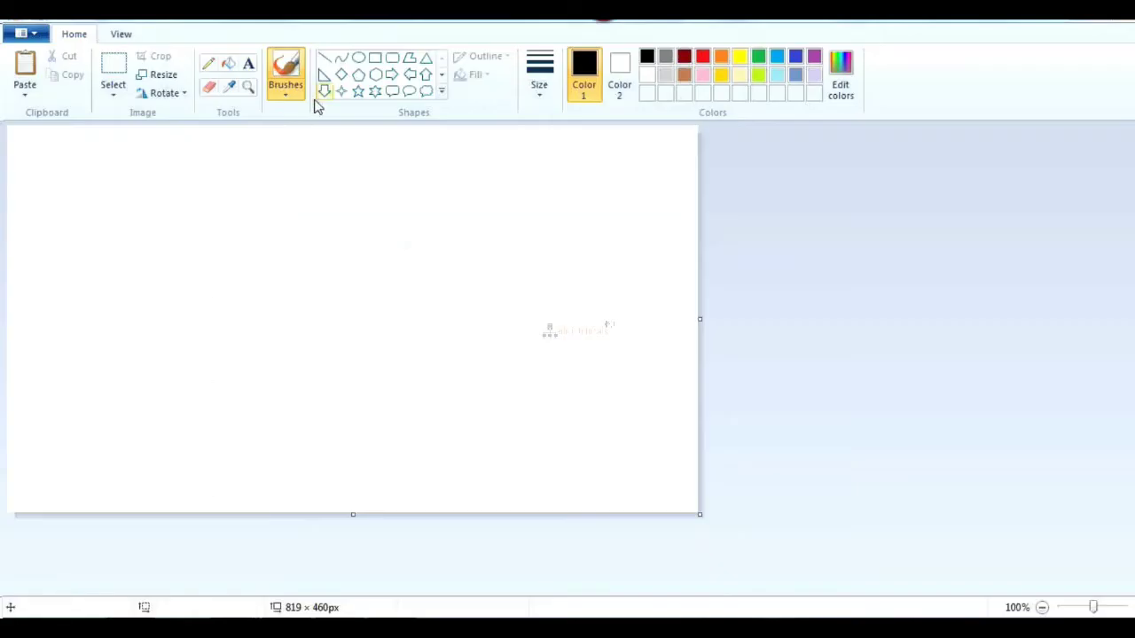
Add a text box of about 612 × 327 px on the blank canvas and write "1. SAPINST WILL BE HANG"
click(249, 68)
click(83, 161)
drag(219, 216, 595, 435)
text(1. SAPINST WIL)
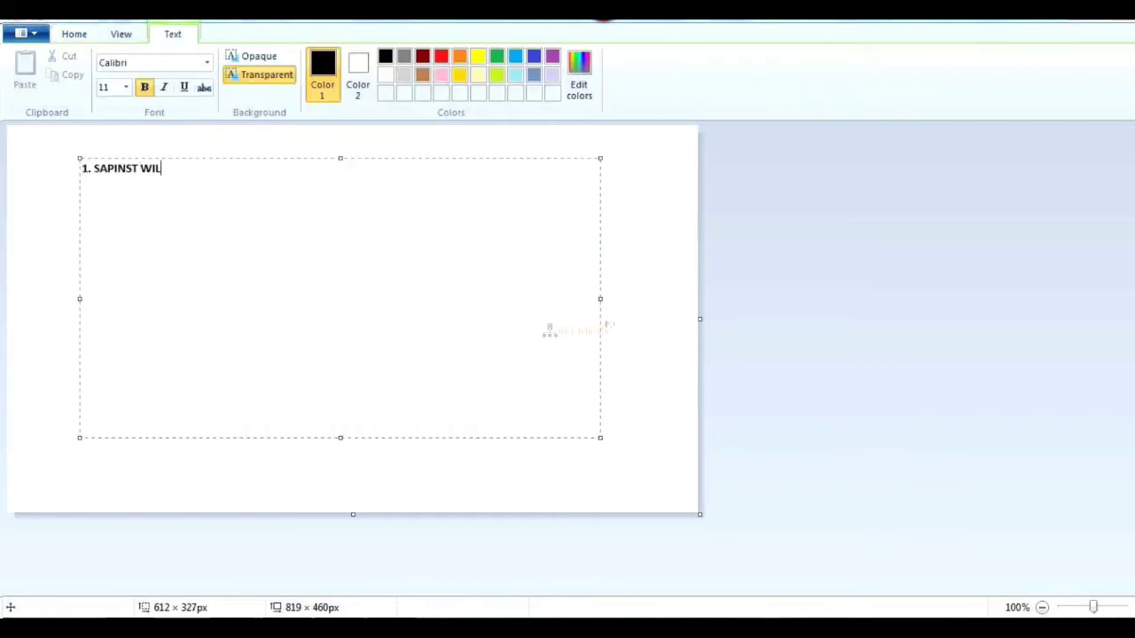
text(L BE HANG)
key(ctrl+a)
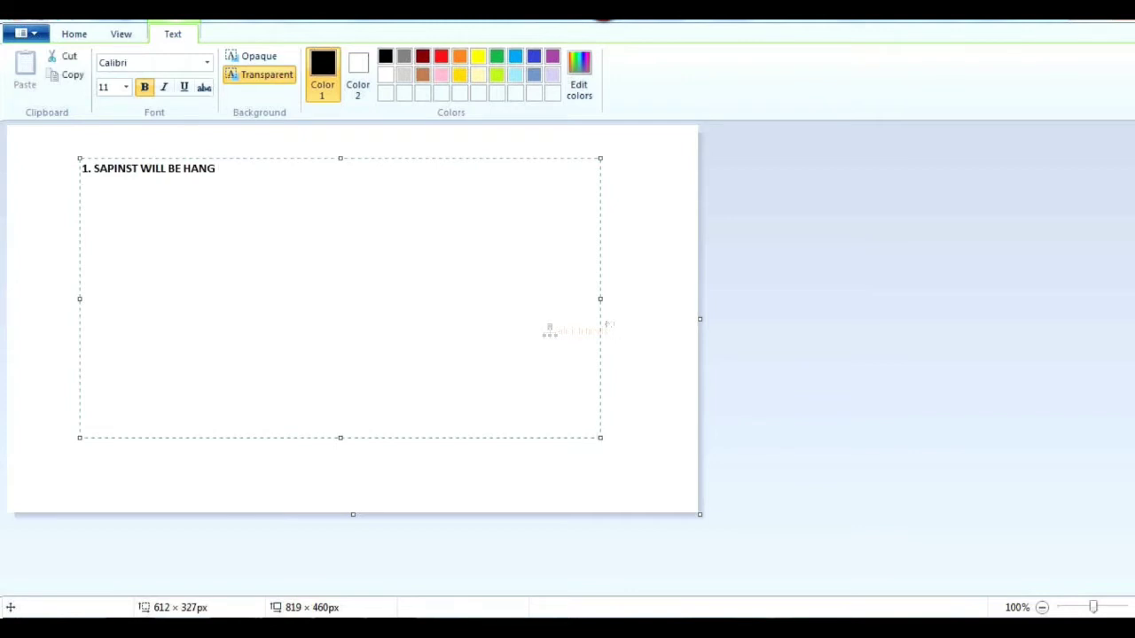
Add the note lines "STOP THE SAPINST PROCESS FILE --> EXIT" and "GO TO PROCESSS --> END PROCESS" below the first line
key(Return)
text(STOP THE SAPINST )
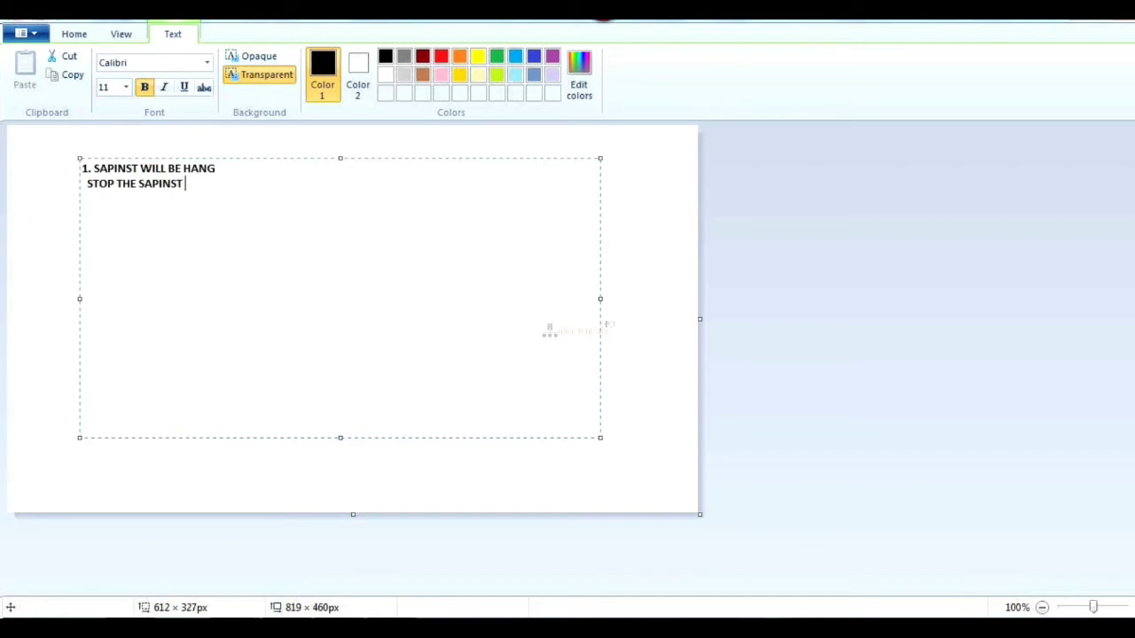
text(PROCESS FILE --> EXIT)
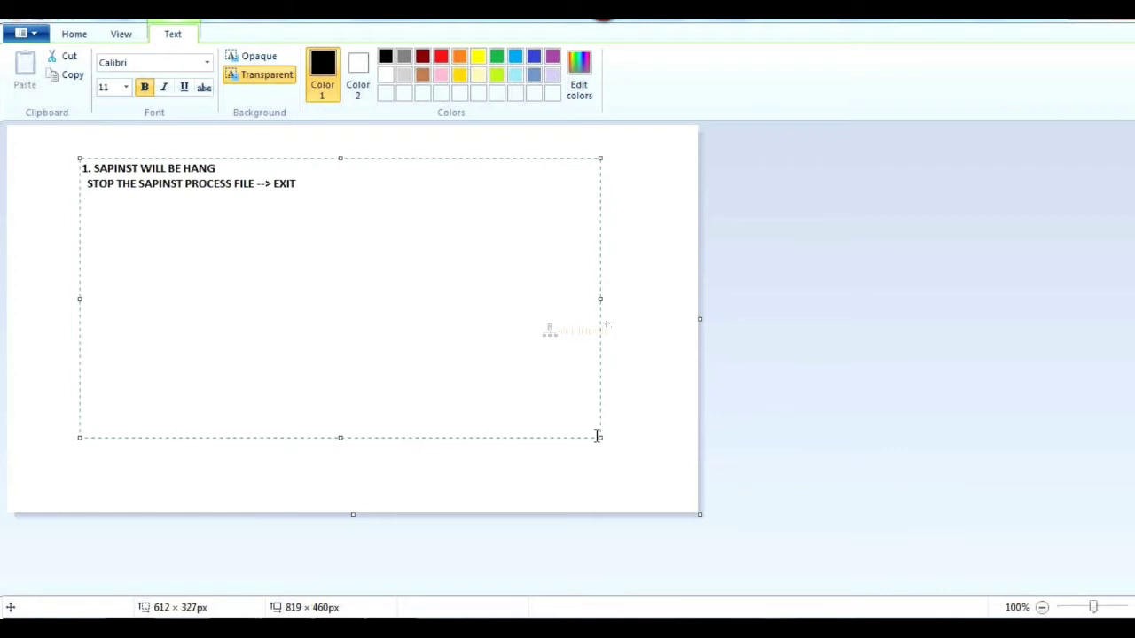
text(GO TO PROCESSS)
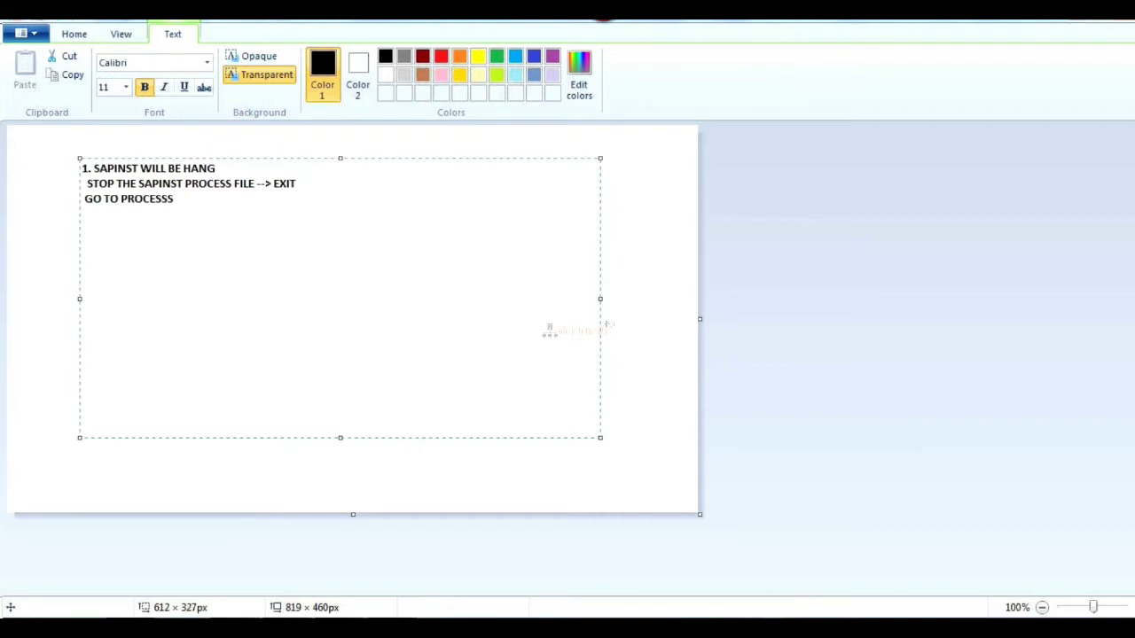
text( --)
text(> END PROCESS)
Add the note line "CEHCK IN TASK MANAGER IF ANY SAPINST PROCESS IS RUNNING OR NOT"
key(Return)
text(CEHCK IN )
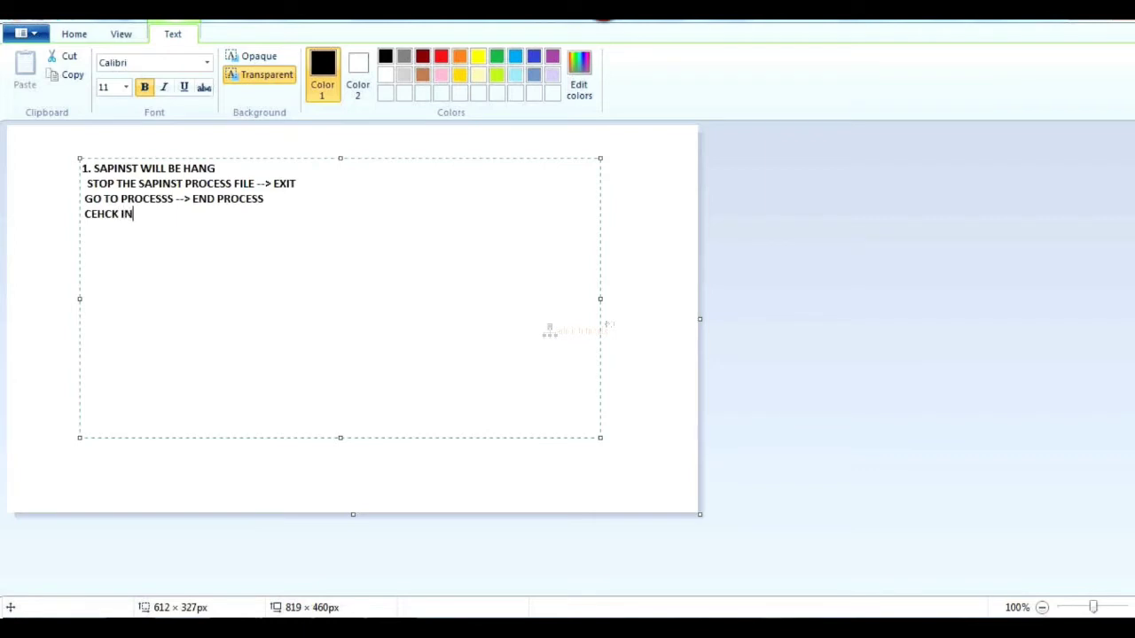
text(TASK MANAGER )
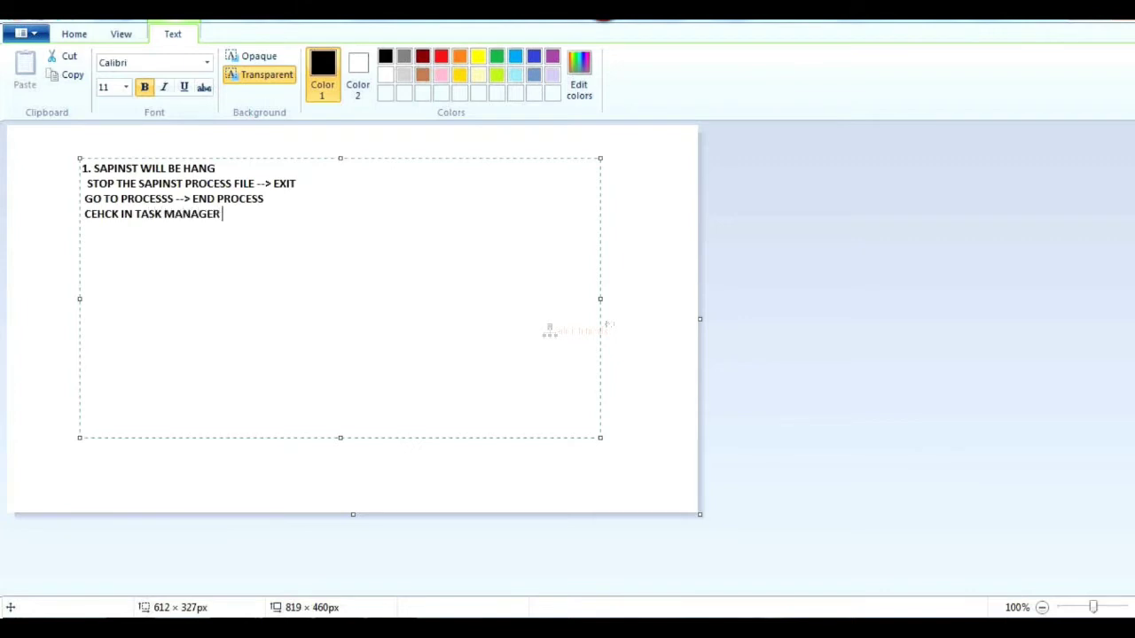
text(IF ANY SAPINST PROCESS IS)
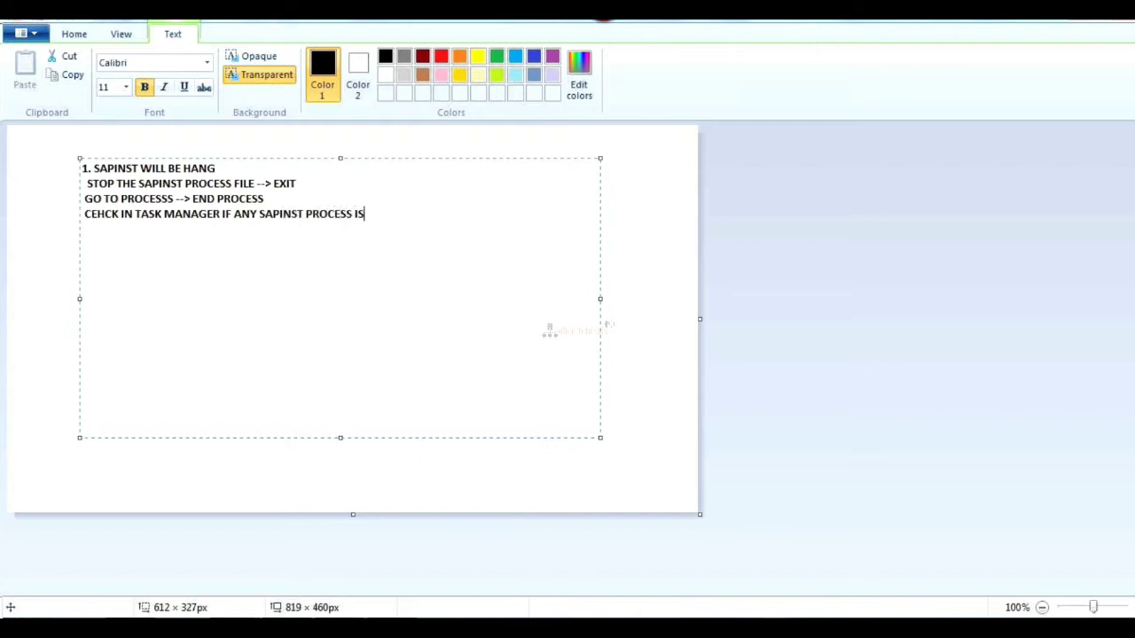
text( RUNNING OR NOT)
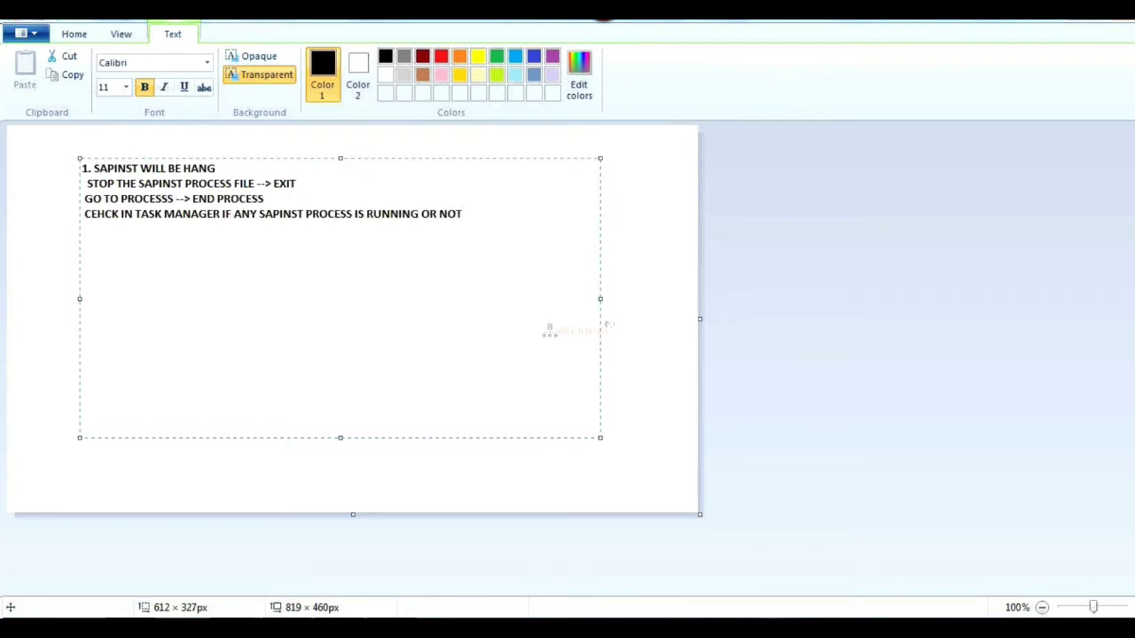
Leave a blank line and add "SAPINST TO START , IT WILL NOT START-------------->" to the notes, followed by line breaks
key(Return)
key(Return)
text(SAPINST TO STAR)
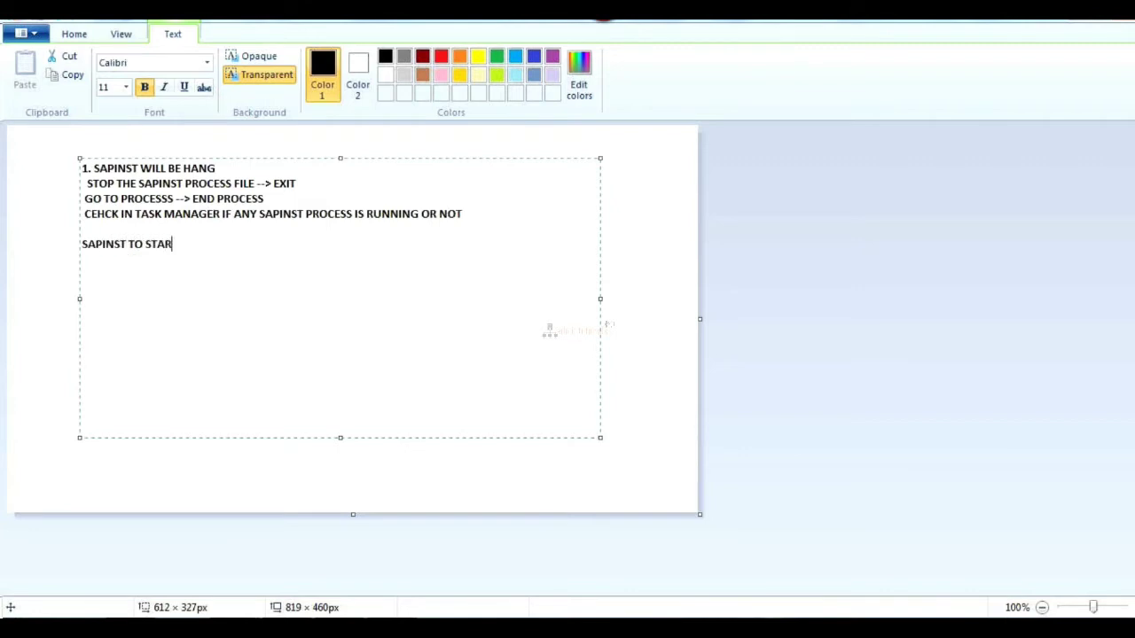
text(T , IT WILL NOT START-------------->)
key(Return)
key(Return)
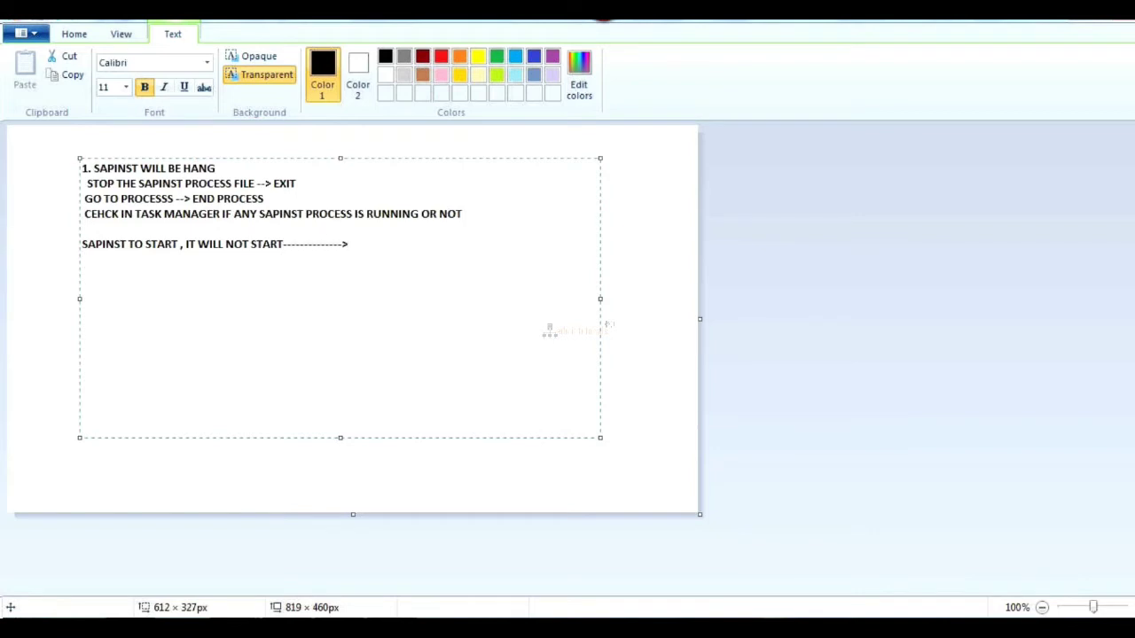
Add "WE NEED TO TAKE OS REBOOT --> IF ANY SAPINST PROCESS IS THERE AT OS LEVEL" to the notes below the arrow line
text(WE NEED TO TAKE OS REBOOT)
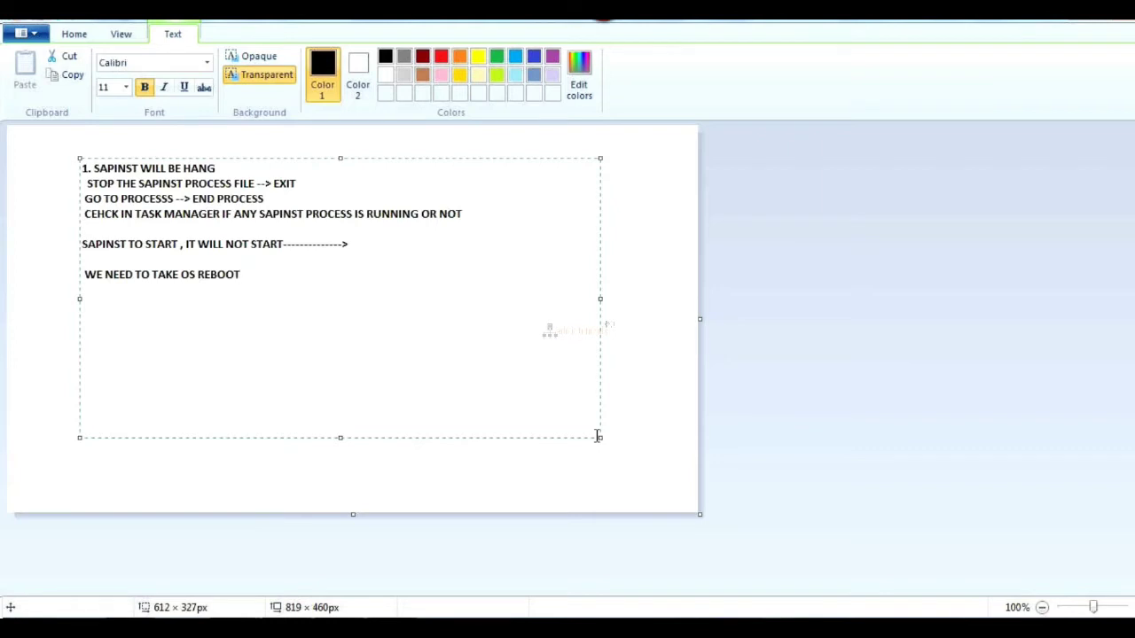
text(--> IF ANY SAPINST PROCESS)
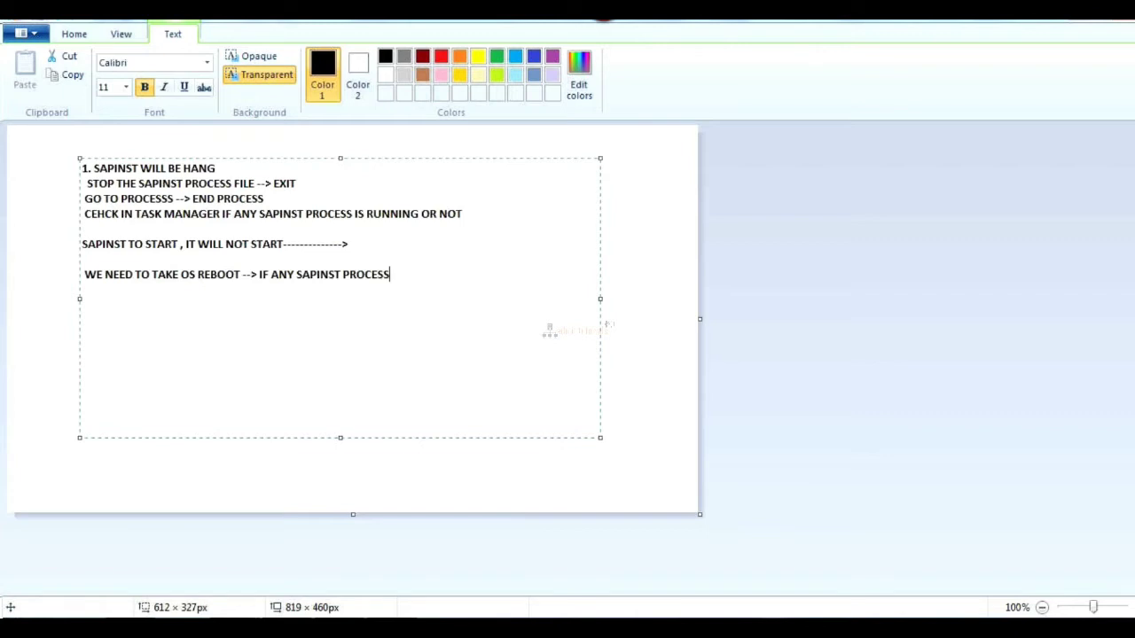
text( IS THERER)
key(BackSpace)
text(AT OS LEVEL)
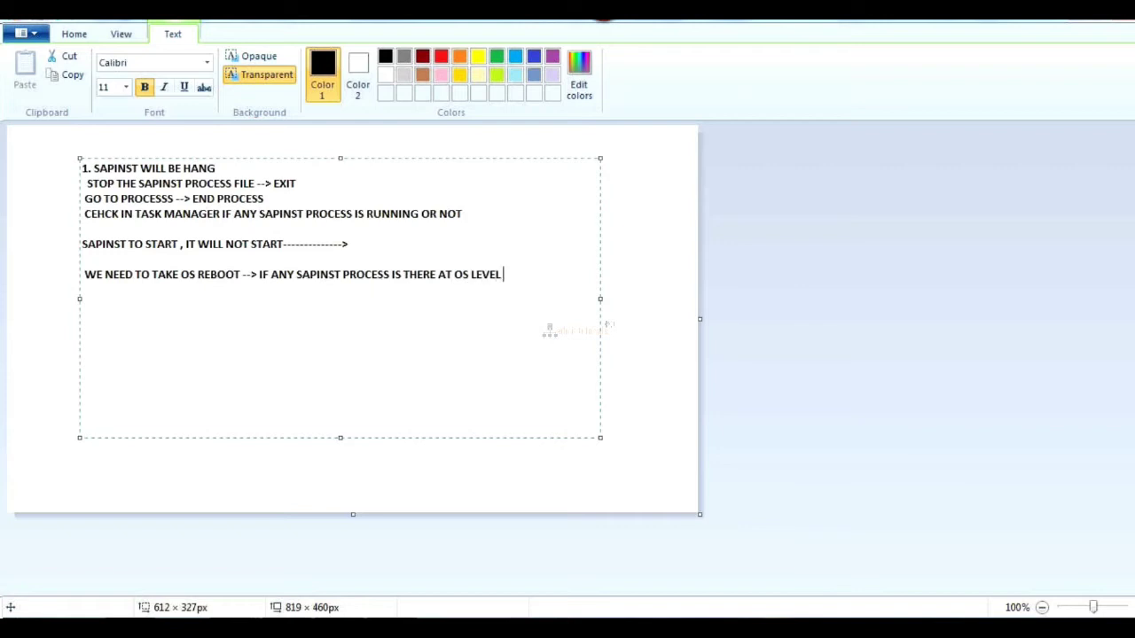
key(ctrl+z)
key(ctrl+y)
Continue the OS reboot note with "ALL PROCESSES WILL BE KILLED AND YOU CAN START THE NEW SAPINST SESSION."
text(ALL PROCESSES WILL )
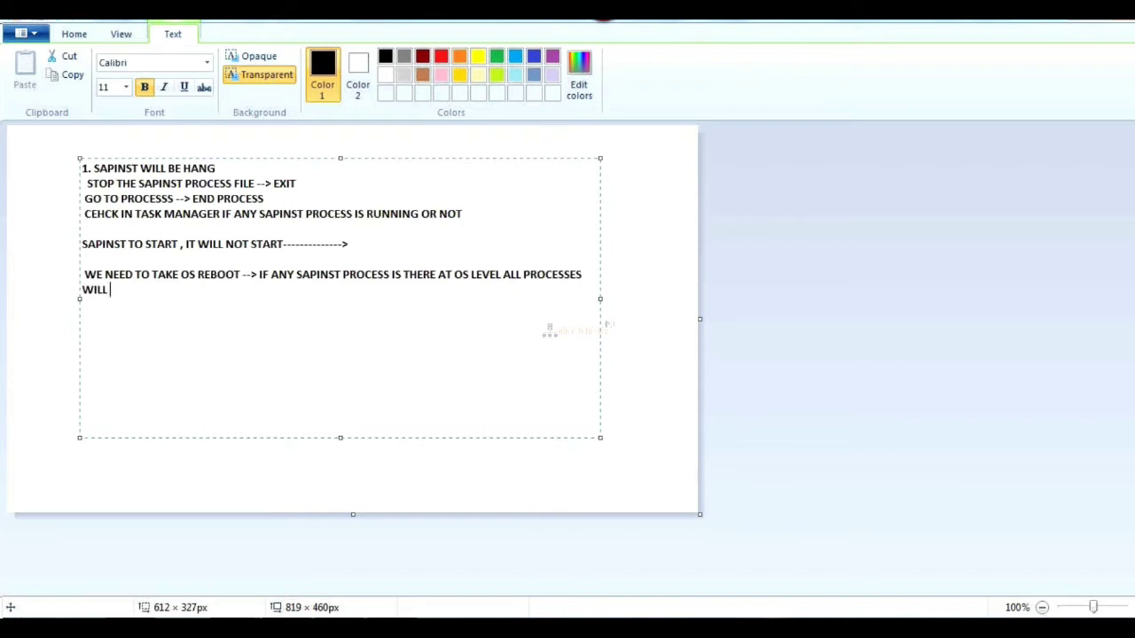
text(BE KILLED AND YOU CAN STA)
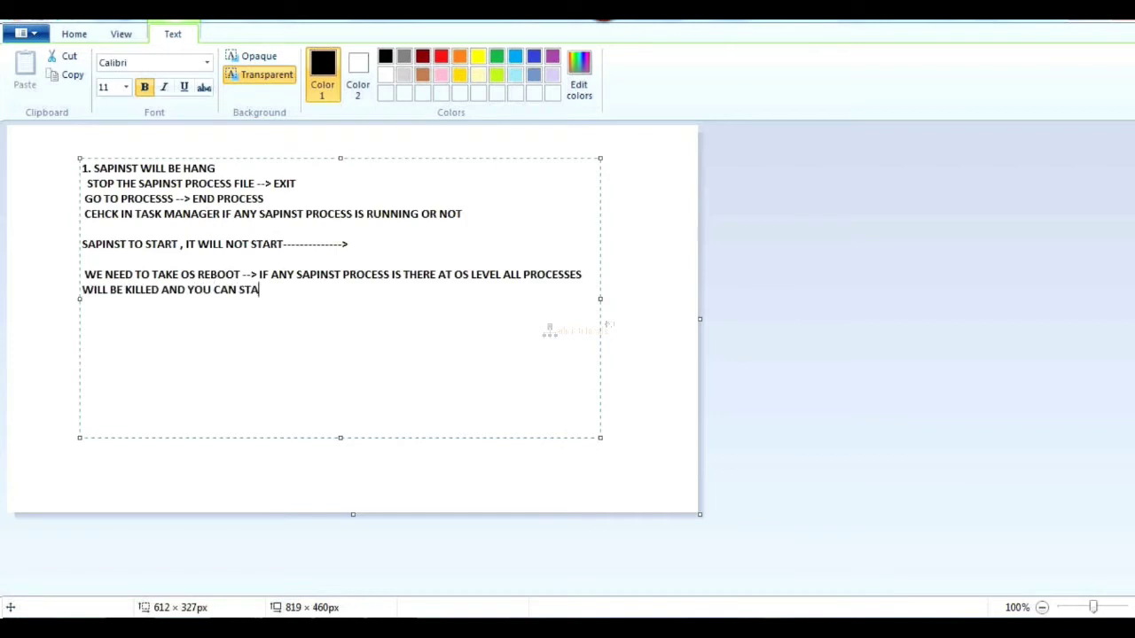
text(RT THE NEW SAPINST S)
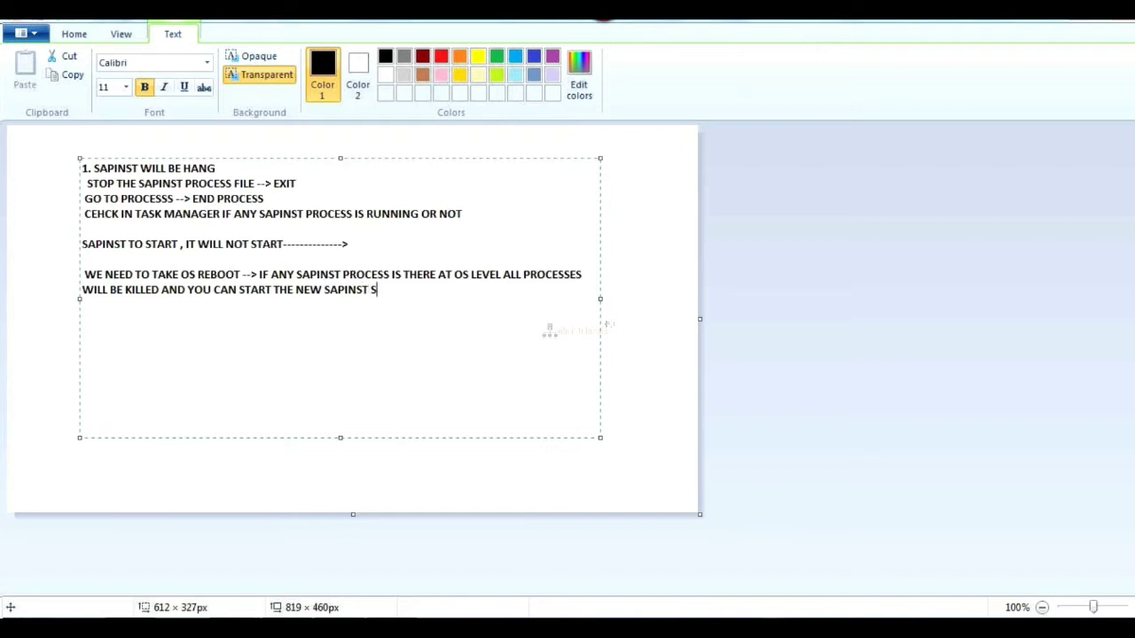
text(ESSION.)
Leave a blank line and add the note "ONCE YOU ARE IN EXECUTION PHASE , YOU NEED TO SELECT RUN WITH OLD OPTION."
key(Return)
key(Return)
text(ONCE YOU ARE IN)
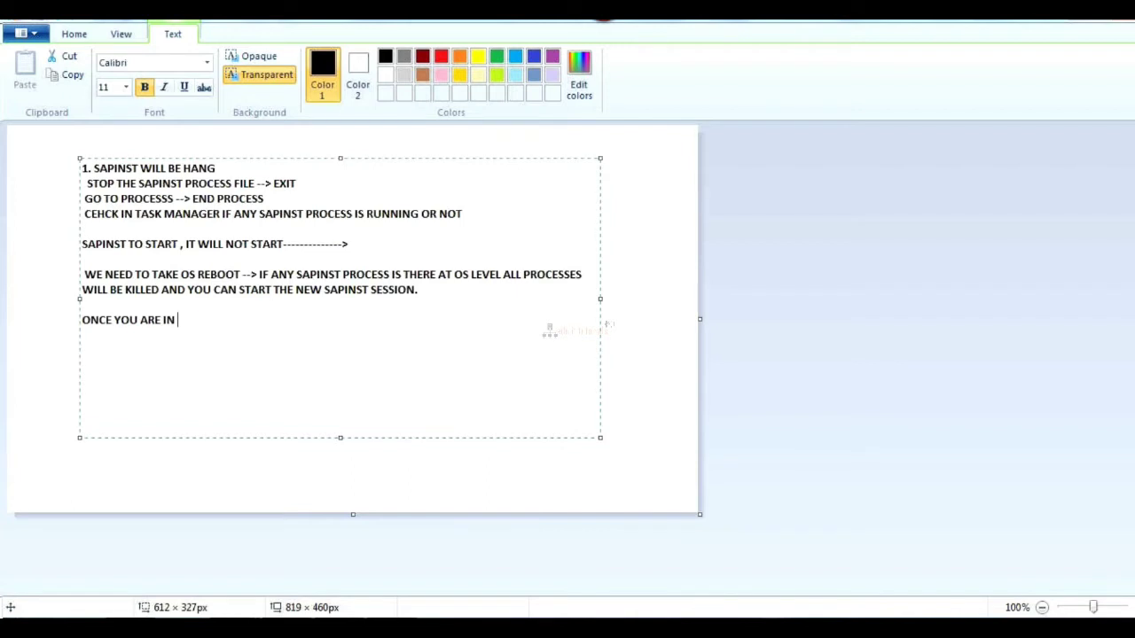
text( EXECUTION PHASE)
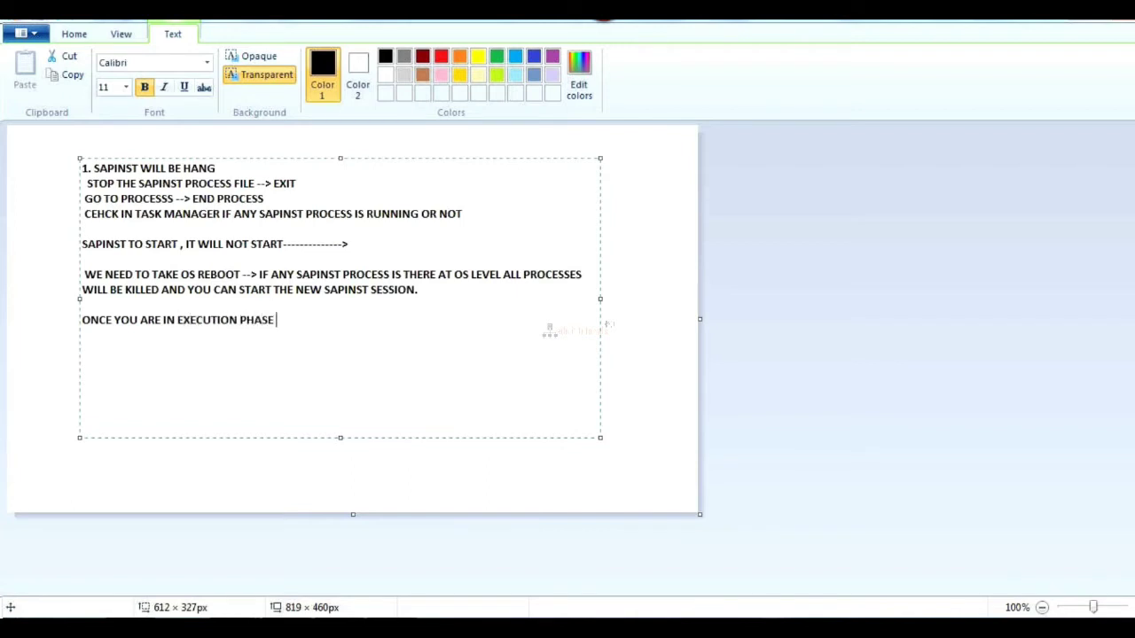
text( , YOU NEED TO SELEC)
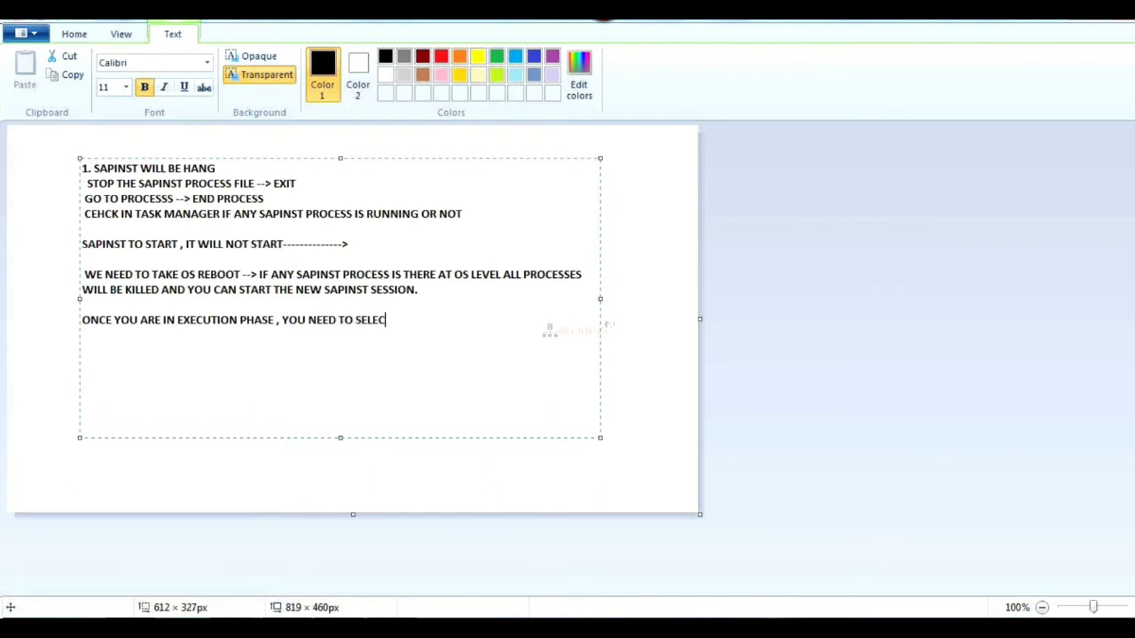
text(T RUN WITH OLD OPTION)
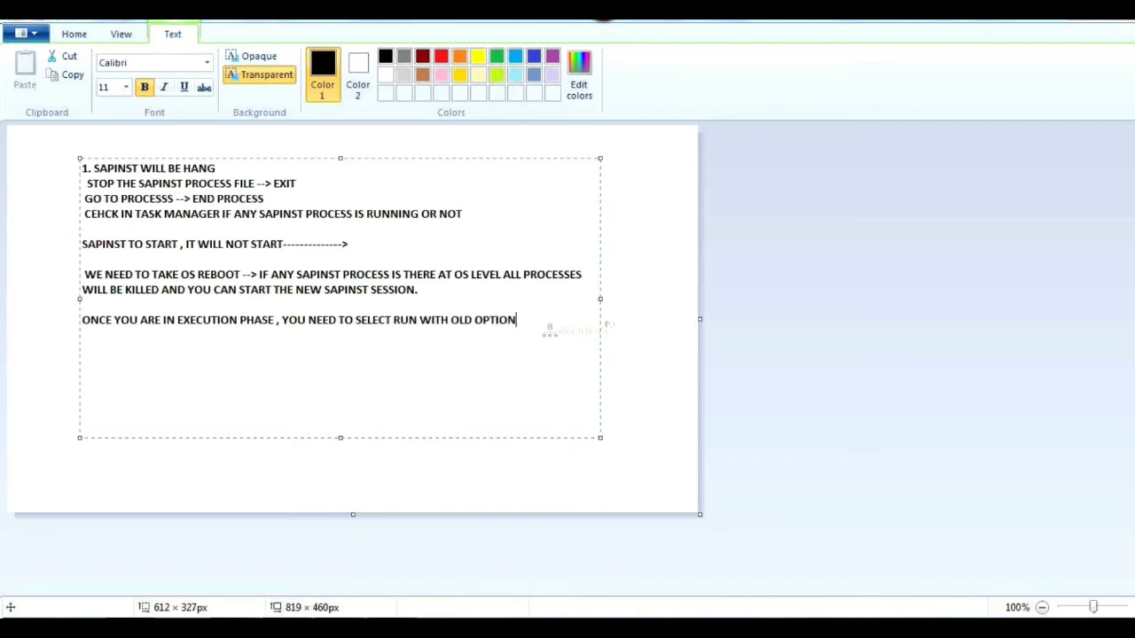
text(.)
Add the note line "IF YOU ARE IN DEFINE PARAMERTERS PHASE, THEN YOU CAN GO WITH NEW OPTION." followed by line breaks
key(Return)
text(IF YOU ARE IN DEF)
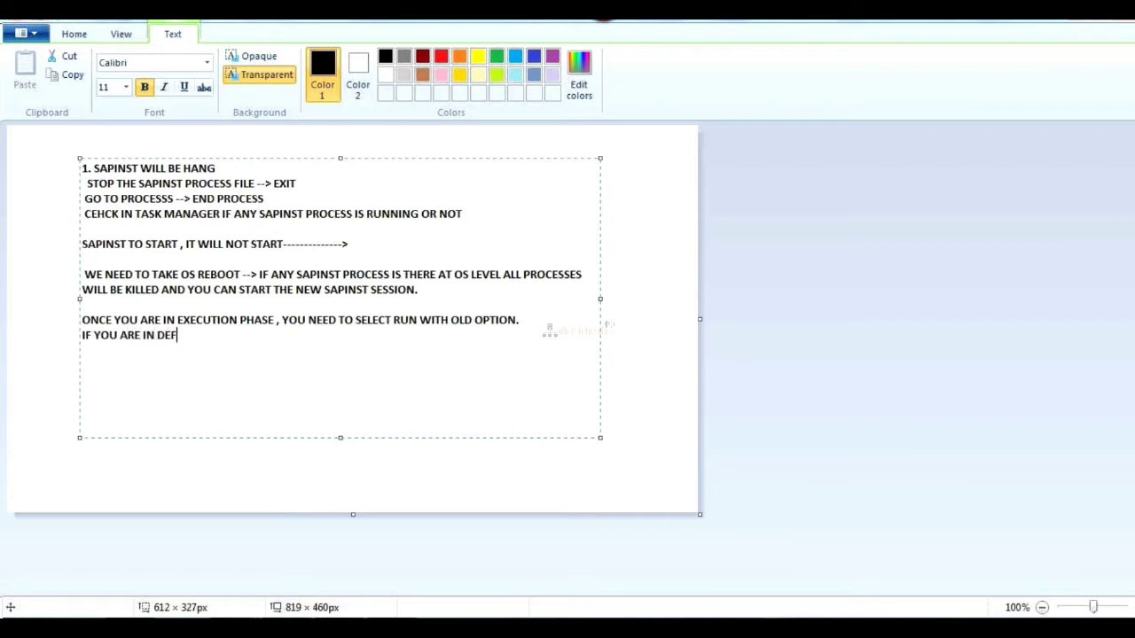
text(INE PARAMERT)
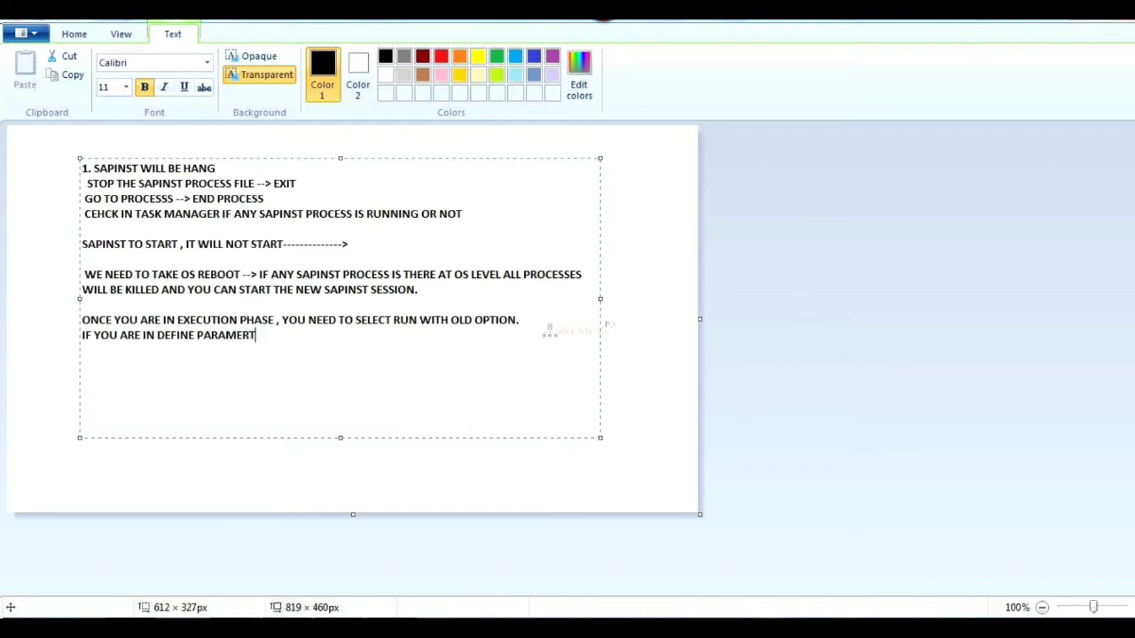
text(ERS PHASE, THEN YOU CAN GO WITH NEW OPTION.)
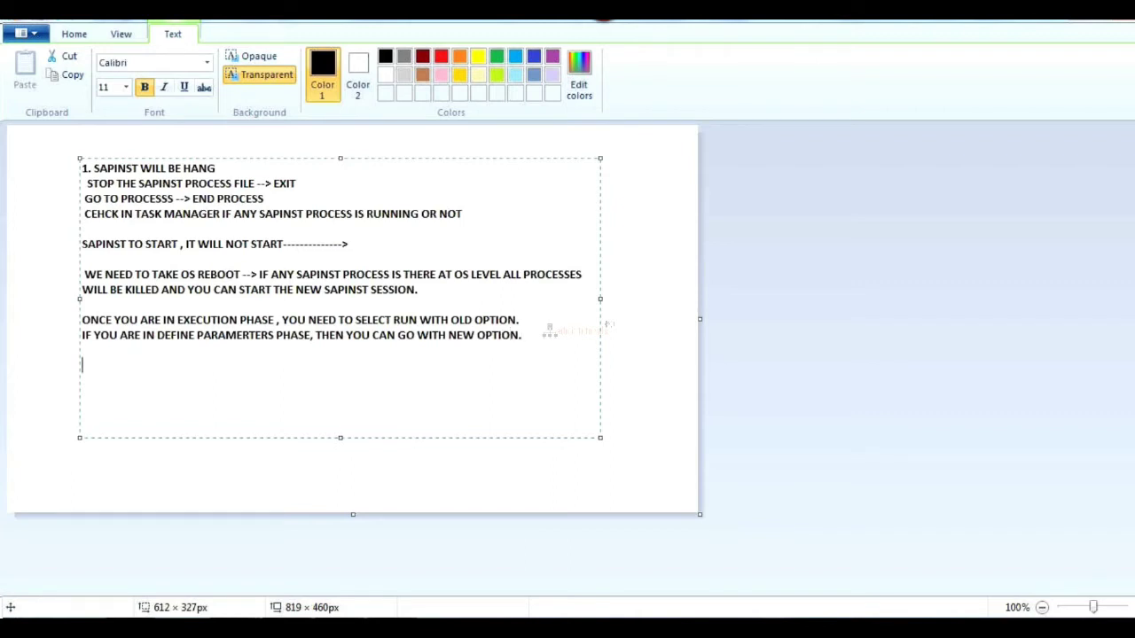
key(Return)
key(Return)
Check the installation's task progress in sapinst and switch to the Java architecture diagram on slide 26 in PowerPoint
key(alt+Tab)
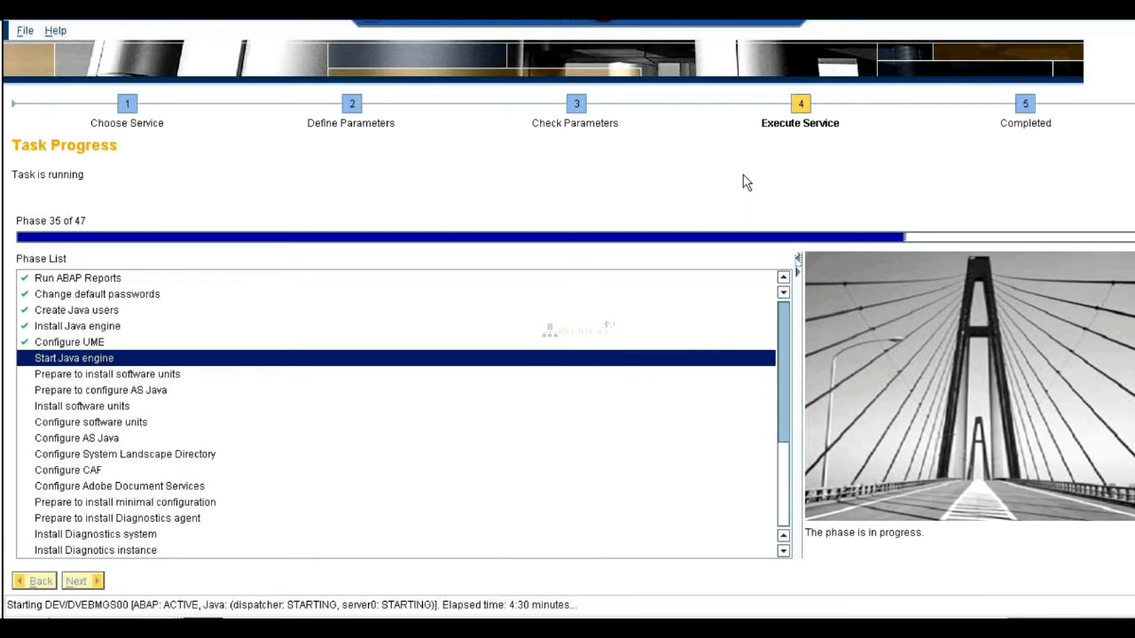
click(749, 25)
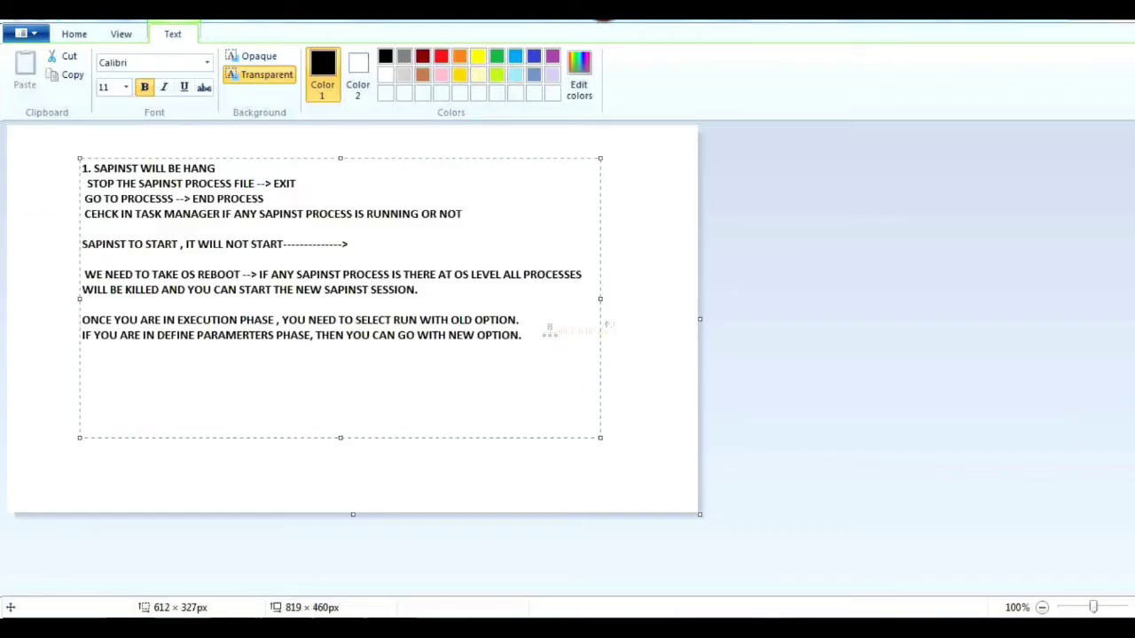
key(alt+Tab)
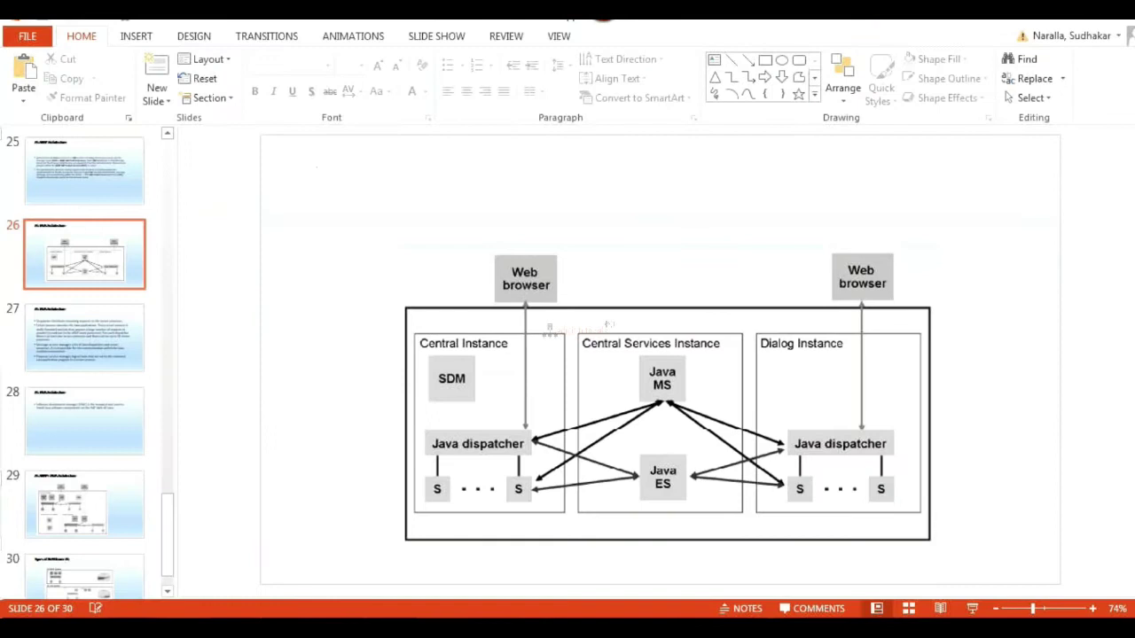